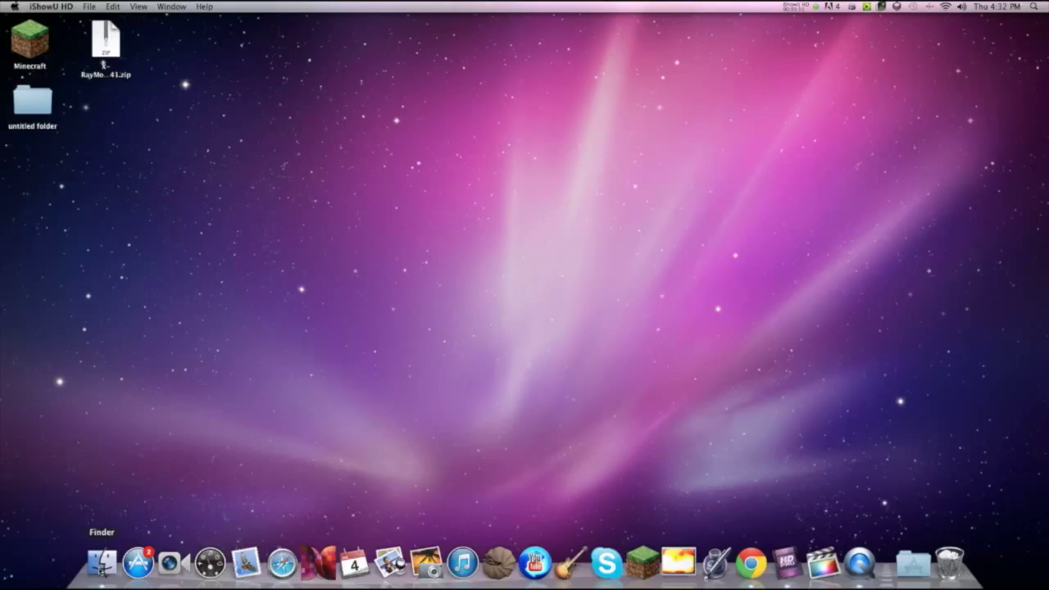
# Step: Open the home folder window on the right side of the desktop, next to the zip
pyautogui.click(102, 564)
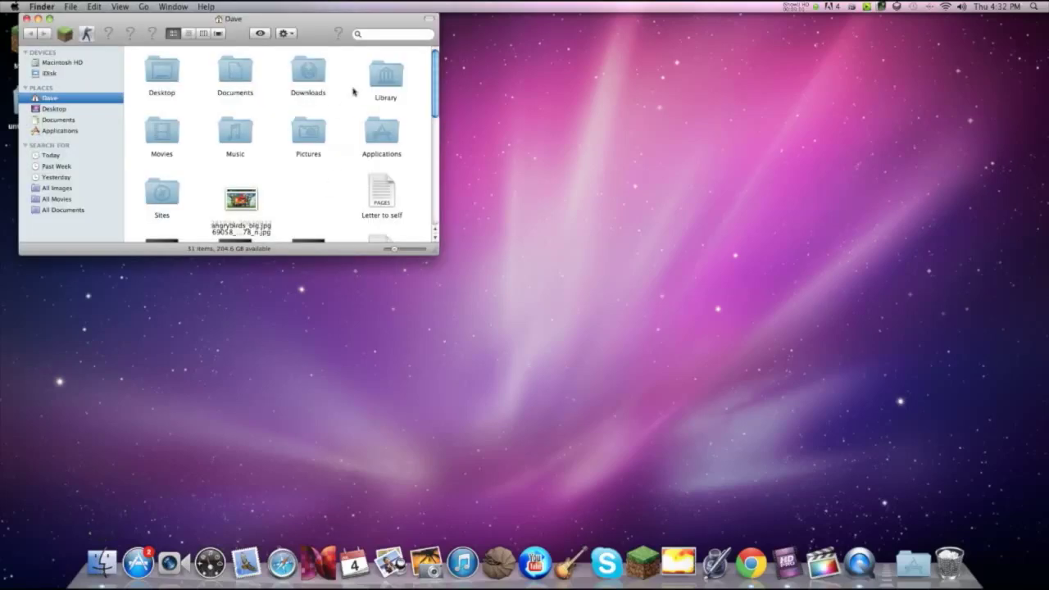
pyautogui.moveTo(315, 34); pyautogui.dragTo(820, 73)
pyautogui.moveTo(105, 36); pyautogui.dragTo(168, 35)
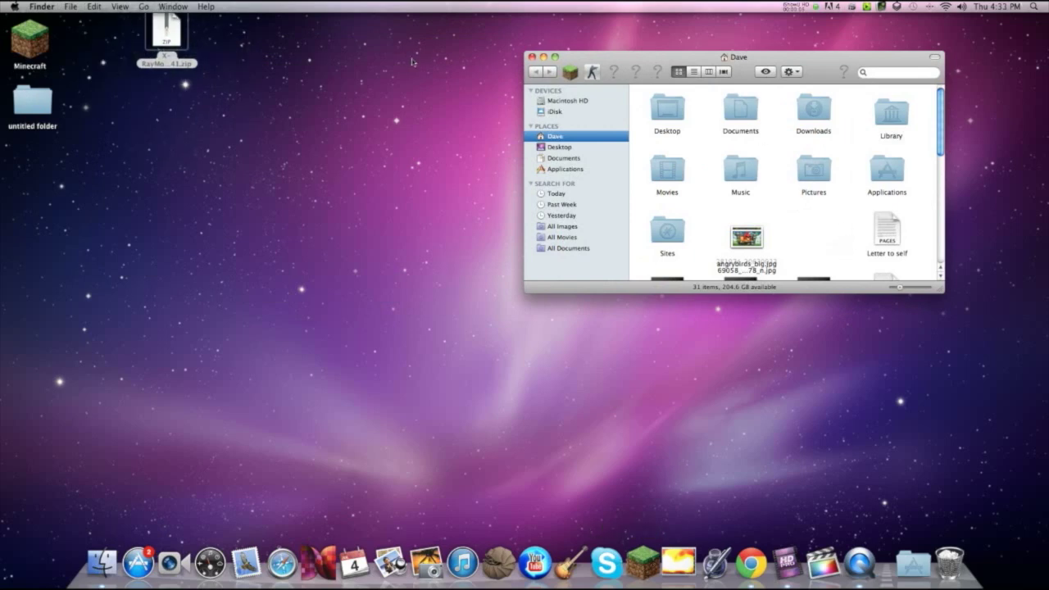
pyautogui.moveTo(153, 36); pyautogui.dragTo(125, 49)
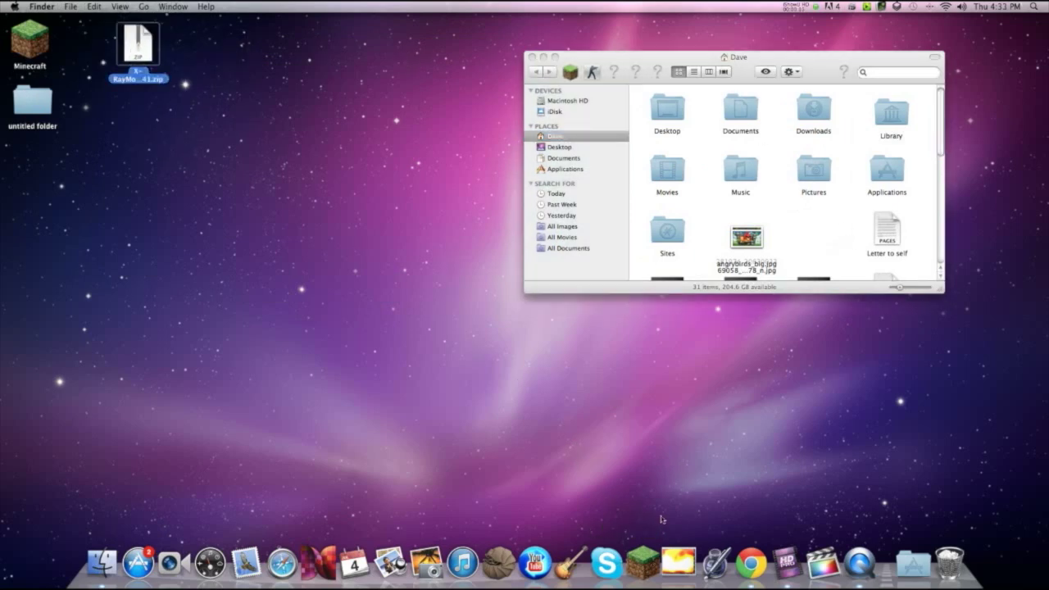
# Step: In Chrome, search Google for 'Xray mod 1.6'
pyautogui.click(751, 563)
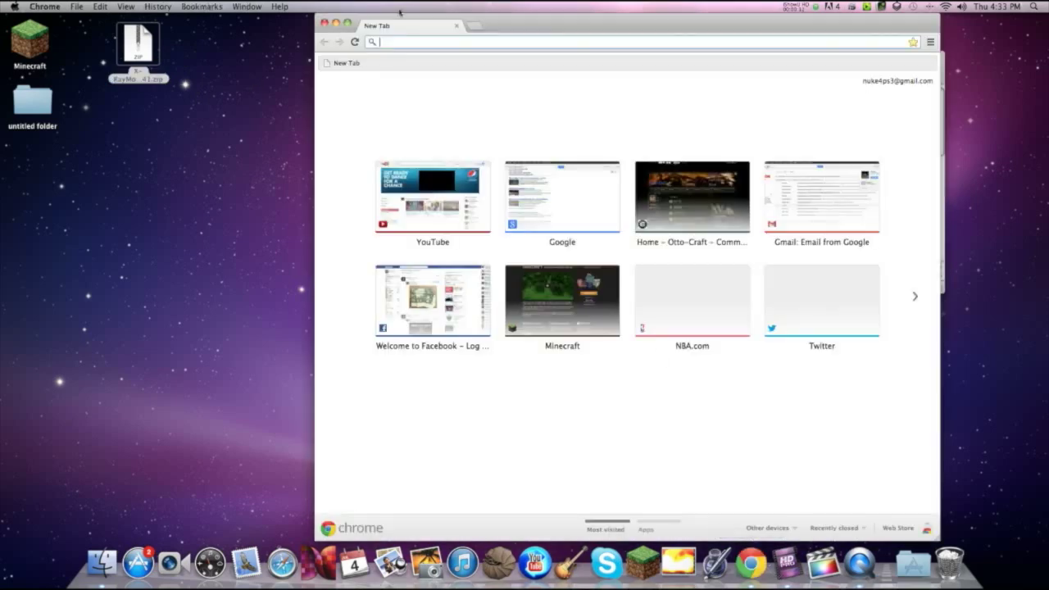
pyautogui.write('google.com')
pyautogui.press('Return')
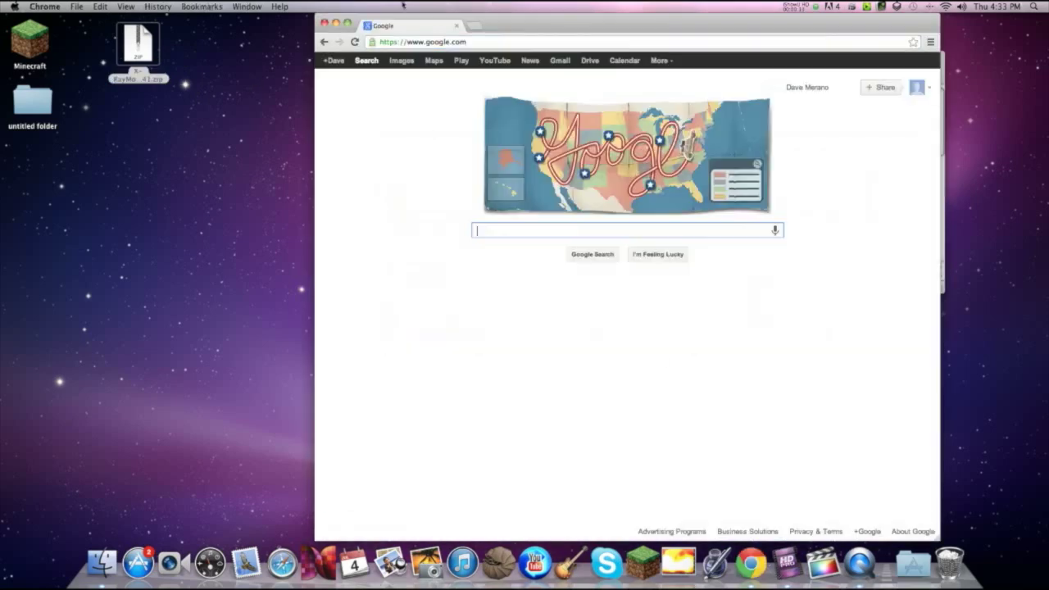
pyautogui.write('Xray')
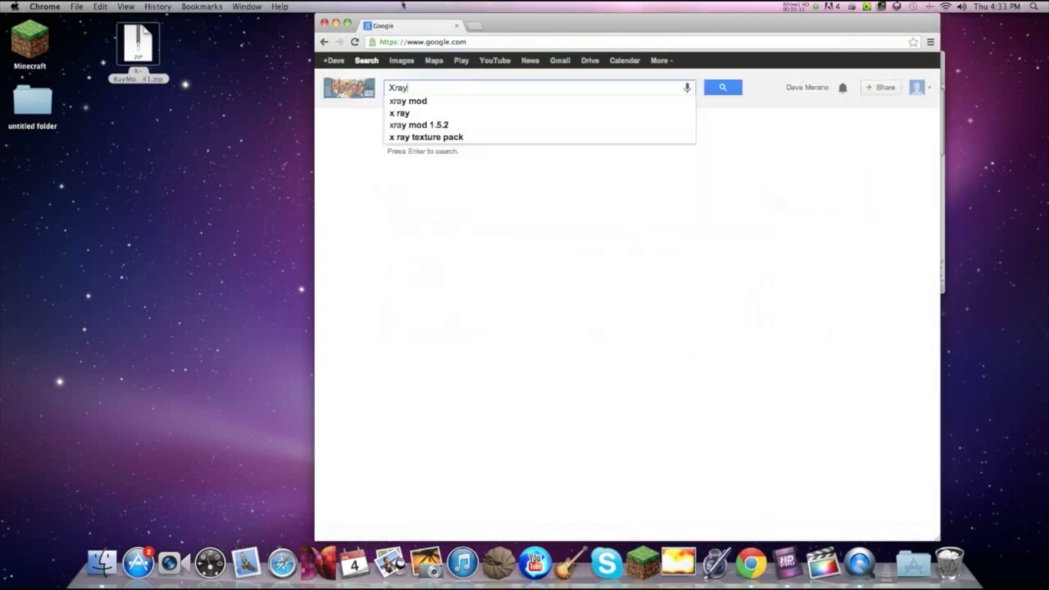
pyautogui.write(' mod 1.6')
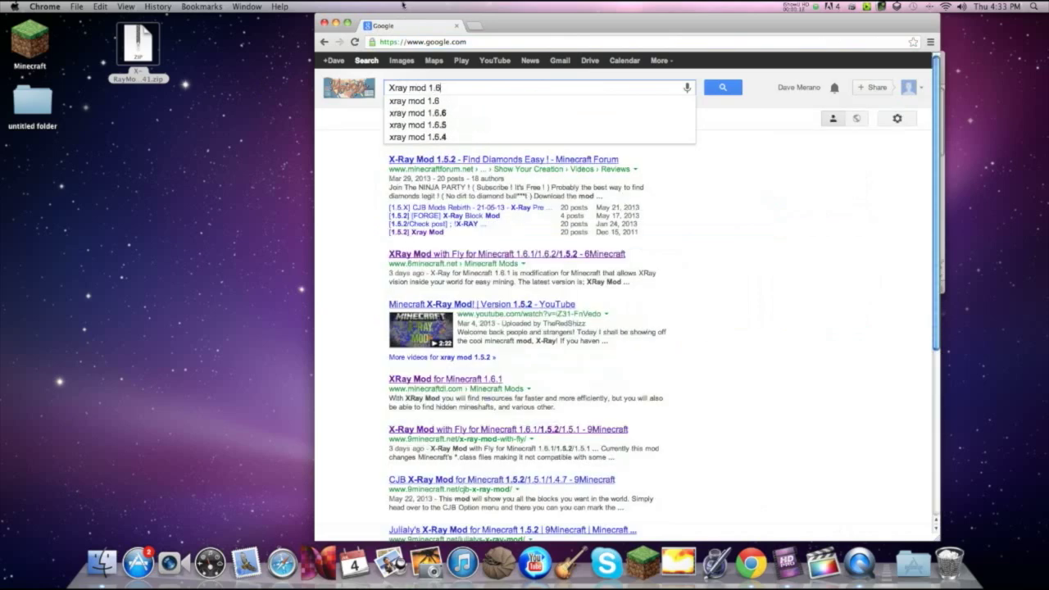
pyautogui.press('Return')
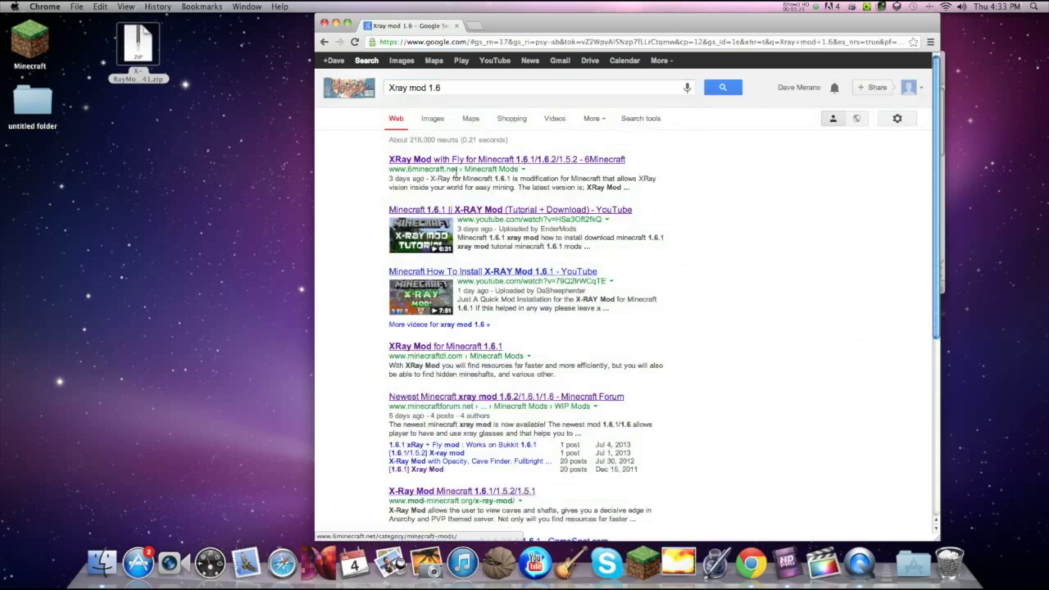
# Step: Open the 6minecraft XRay Mod result, find the Minecraft 1.6.1 download, then close Chrome
pyautogui.moveTo(459, 169); pyautogui.dragTo(516, 167)
pyautogui.click(425, 161)
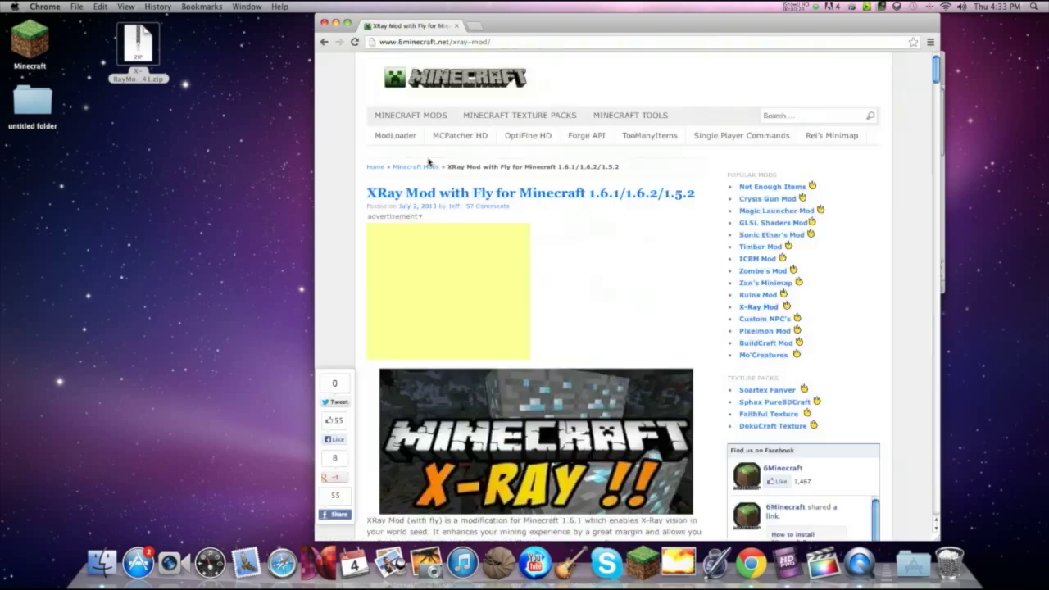
pyautogui.scroll(-5, 533, 276)
pyautogui.scroll(-3, 533, 274)
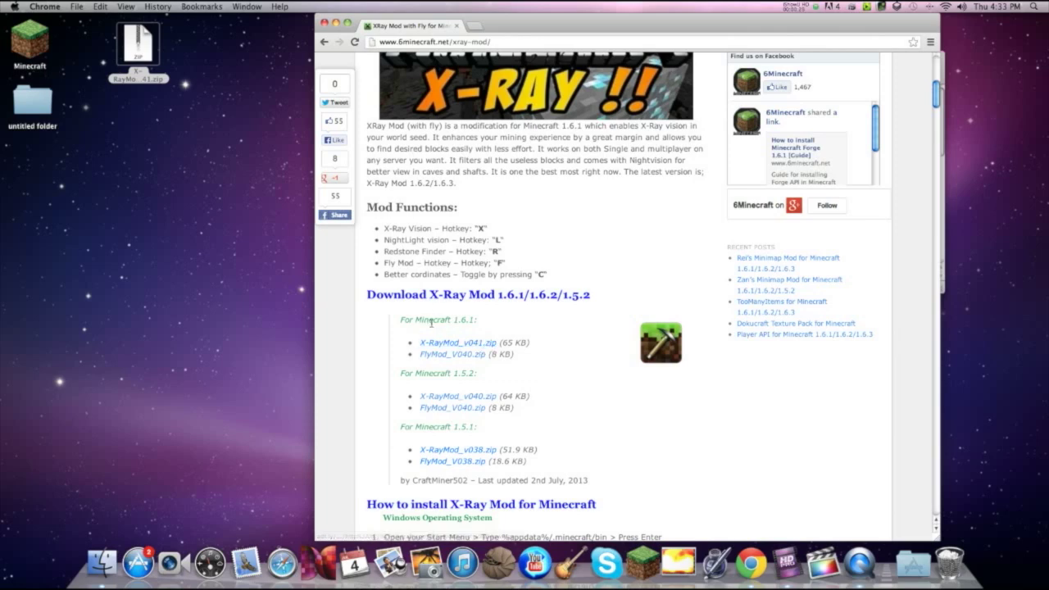
pyautogui.moveTo(439, 320); pyautogui.dragTo(484, 320)
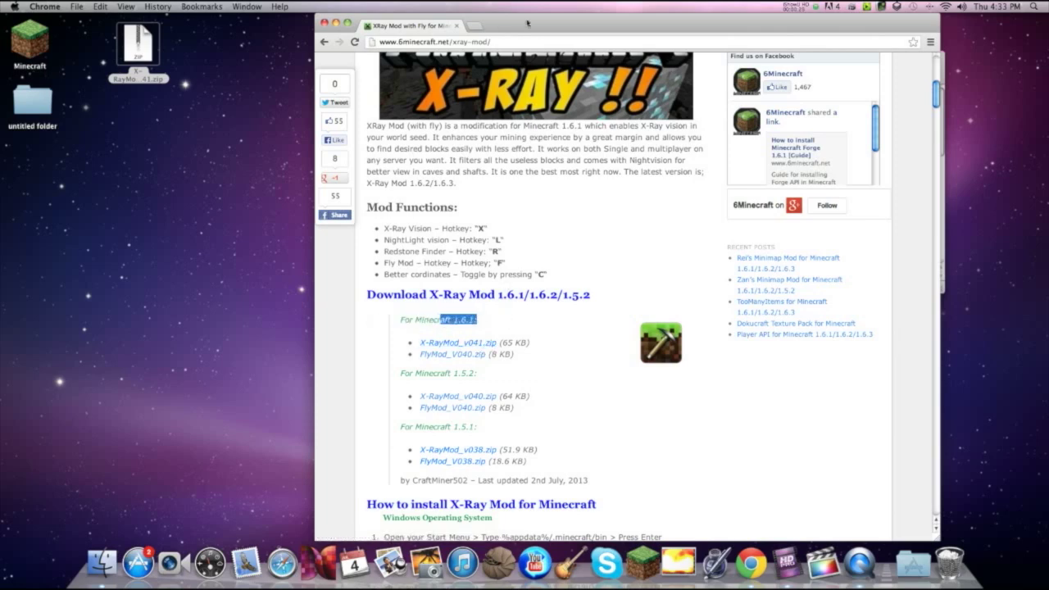
pyautogui.click(493, 41)
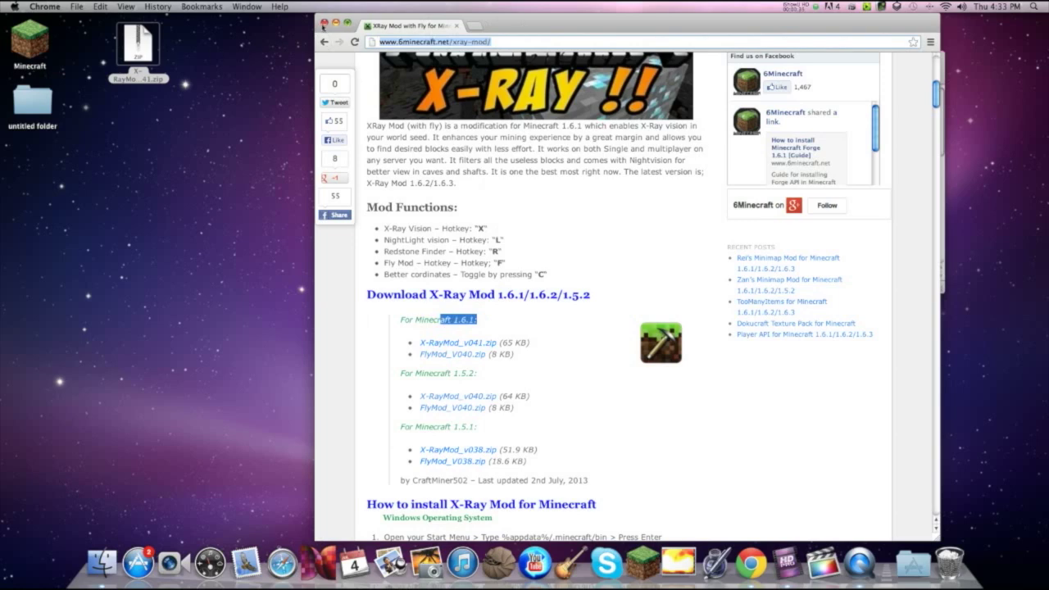
pyautogui.click(324, 23)
# Step: Extract the X-Ray mod zip to the desktop and browse to Library > Application Support
pyautogui.click(147, 41)
pyautogui.doubleClick(146, 41)
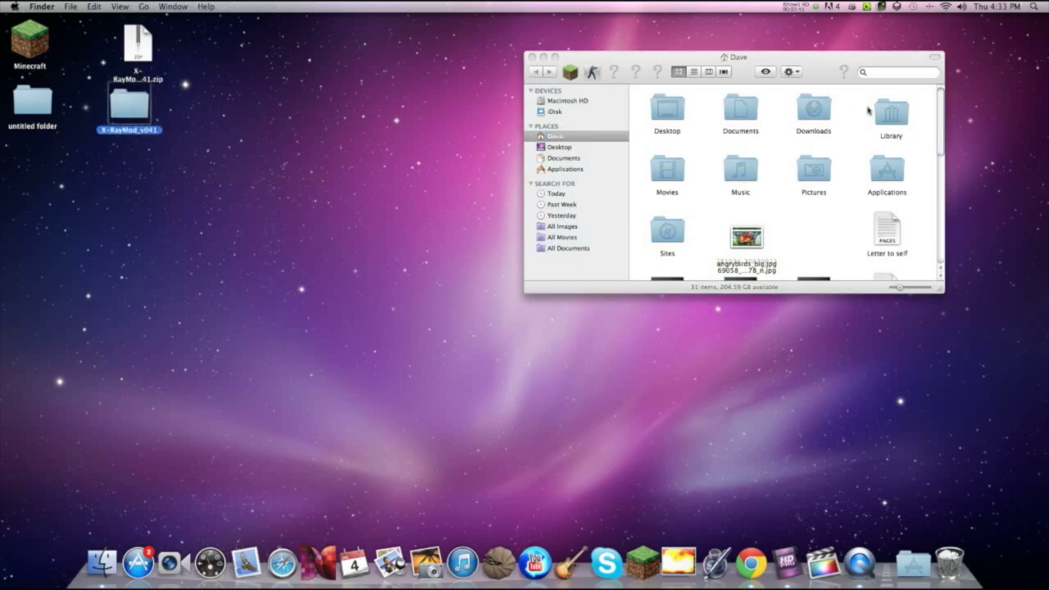
pyautogui.doubleClick(880, 116)
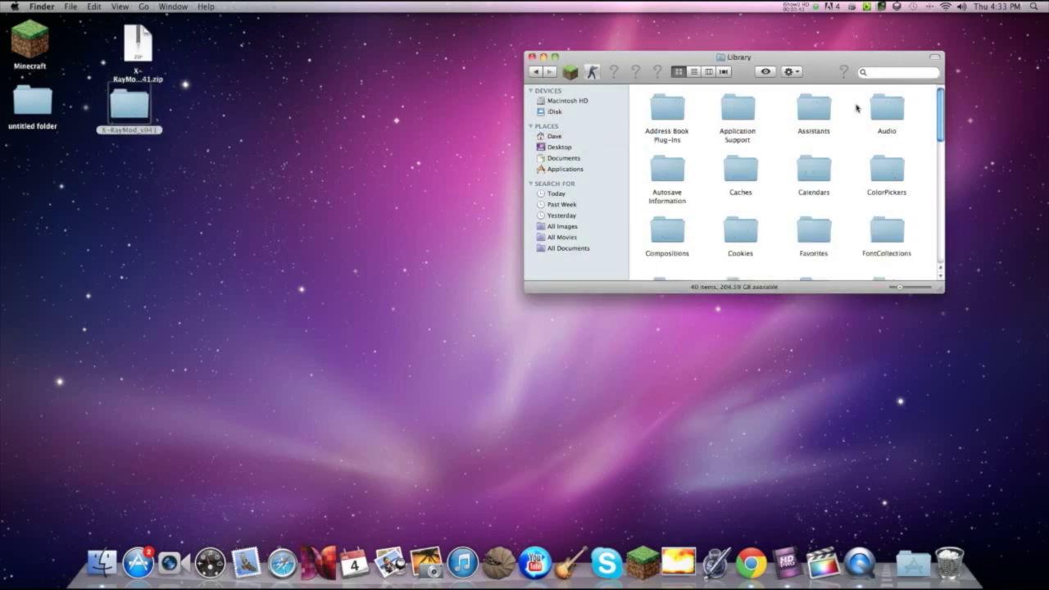
pyautogui.doubleClick(738, 111)
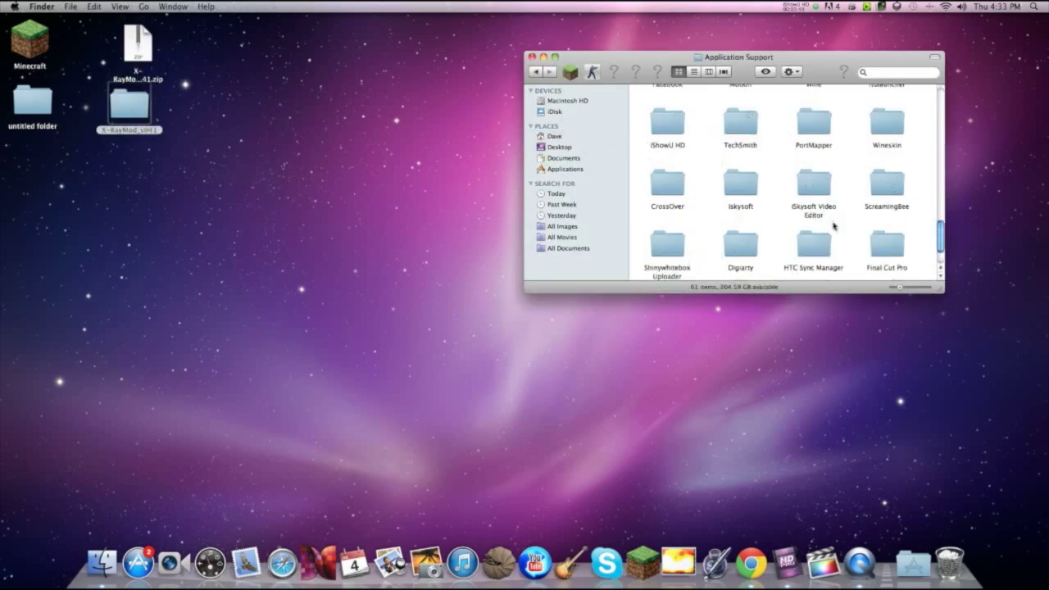
# Step: Check the minecraft support folder, close it, and start the Minecraft launcher
pyautogui.scroll(-2, 835, 227)
pyautogui.doubleClick(669, 254)
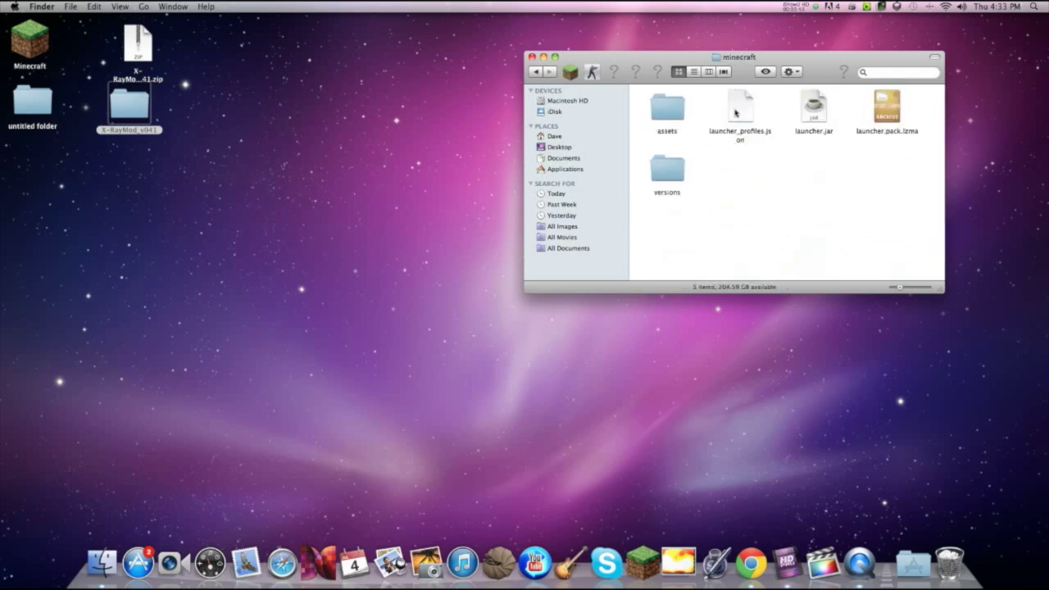
pyautogui.click(532, 58)
pyautogui.click(642, 562)
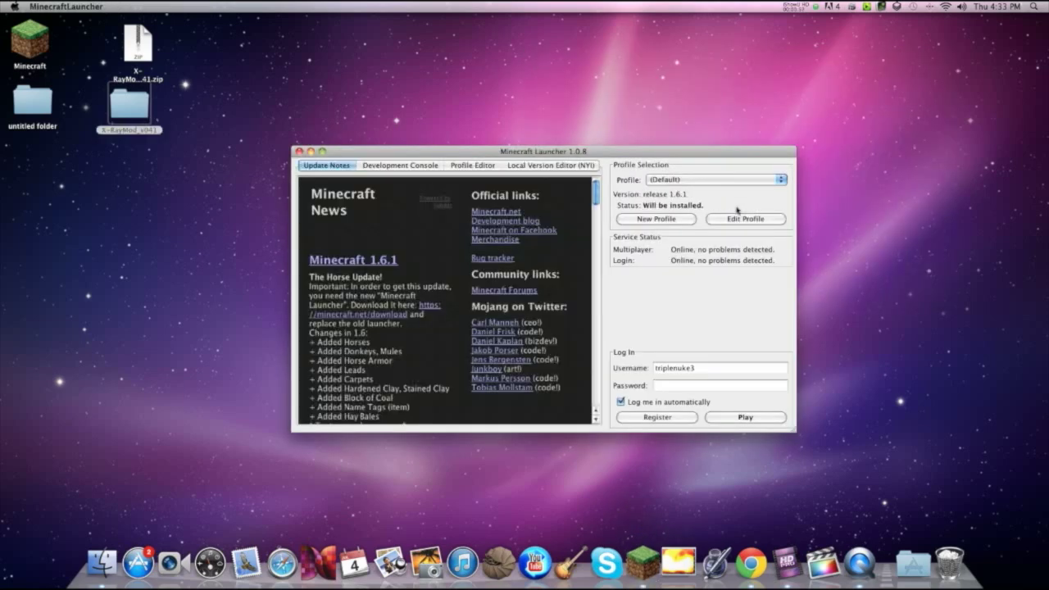
# Step: Log in to the launcher with the account e-mail and password to start Minecraft 1.6.1
pyautogui.click(731, 384)
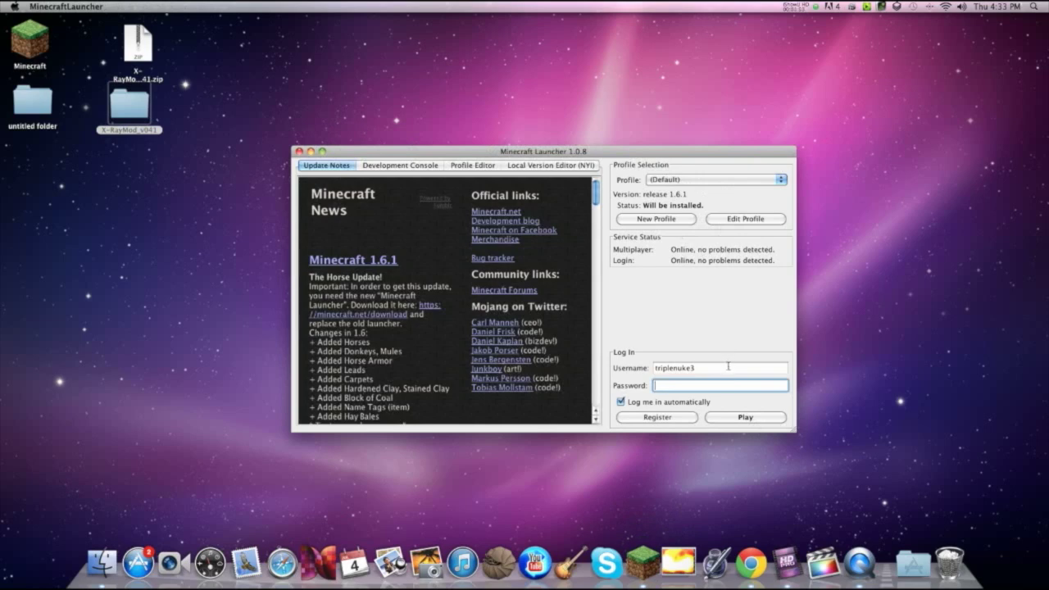
pyautogui.doubleClick(728, 366)
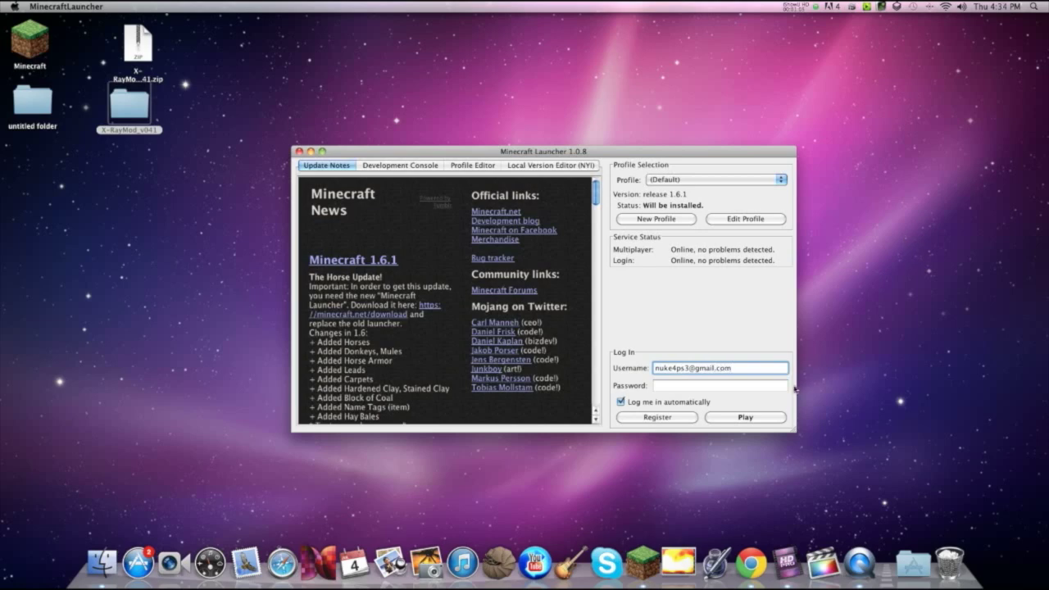
pyautogui.press('Tab')
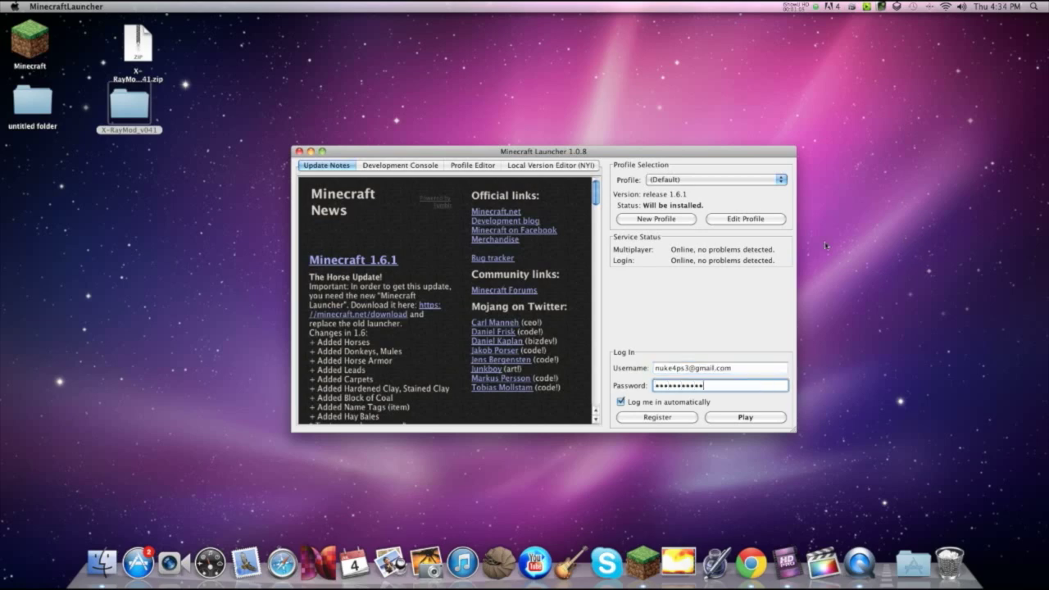
pyautogui.press('Return')
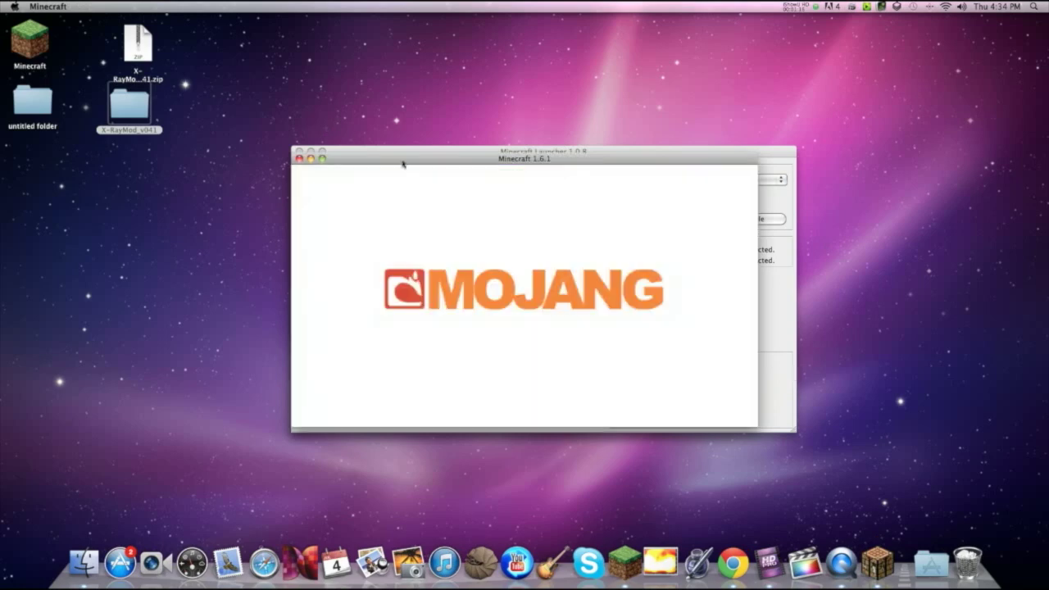
# Step: Quit Minecraft and its launcher, then open Application Support > minecraft > versions
pyautogui.click(300, 159)
pyautogui.click(298, 152)
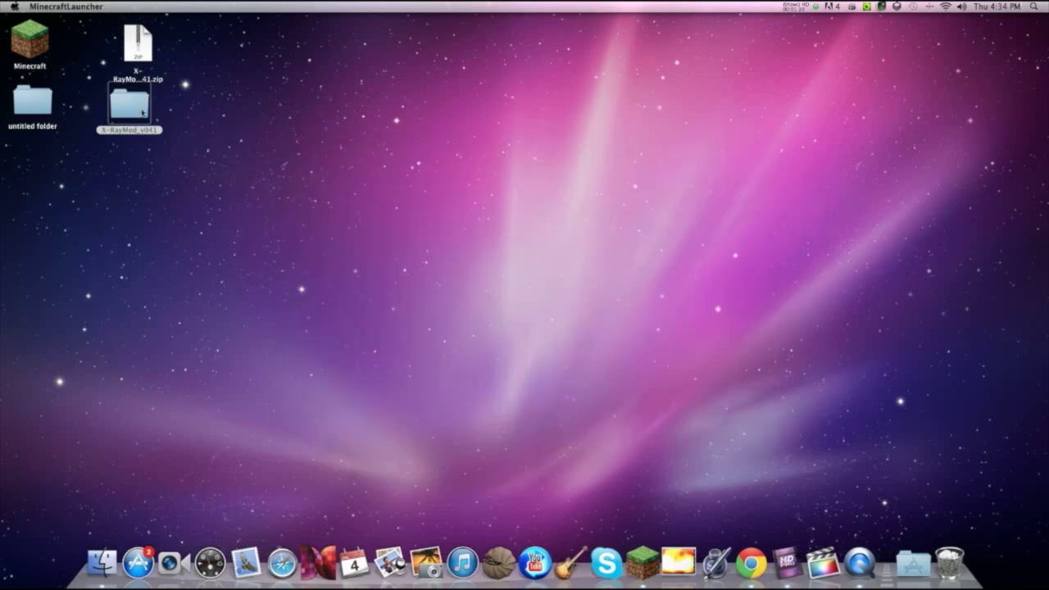
pyautogui.click(101, 563)
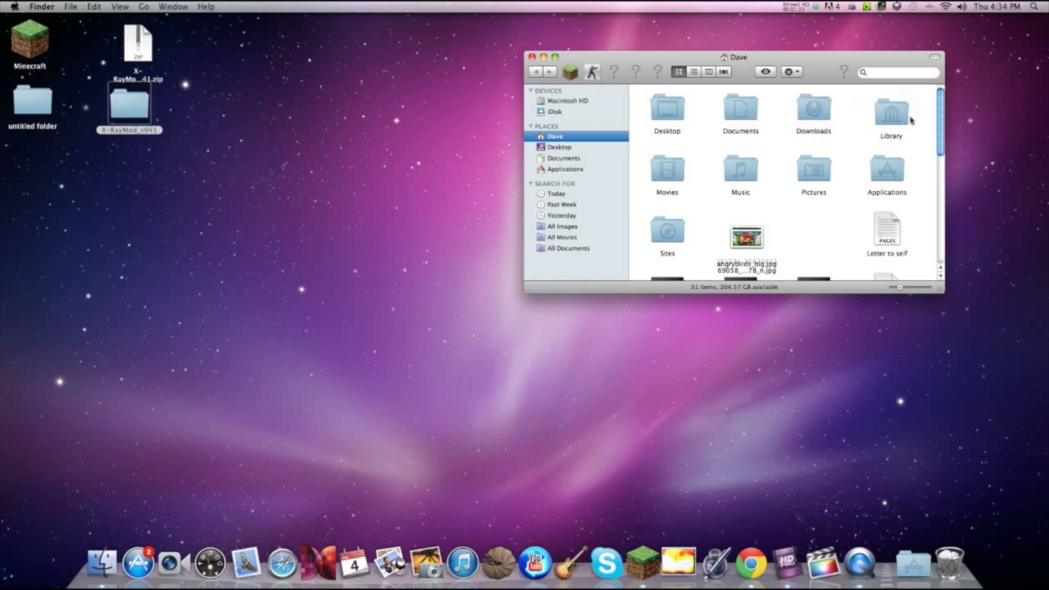
pyautogui.doubleClick(901, 119)
pyautogui.doubleClick(749, 121)
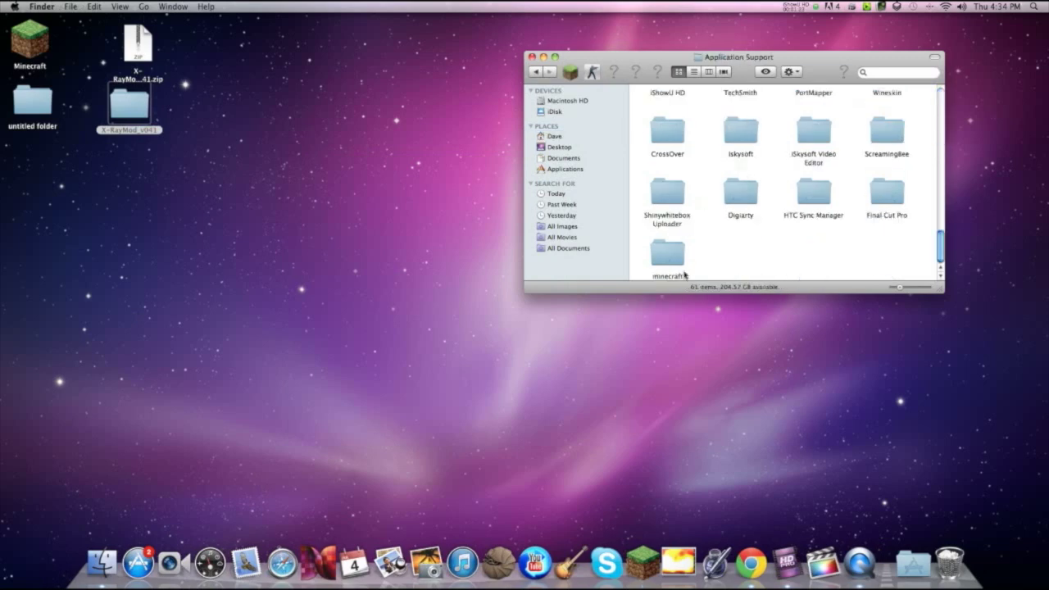
pyautogui.click(676, 265)
pyautogui.doubleClick(677, 264)
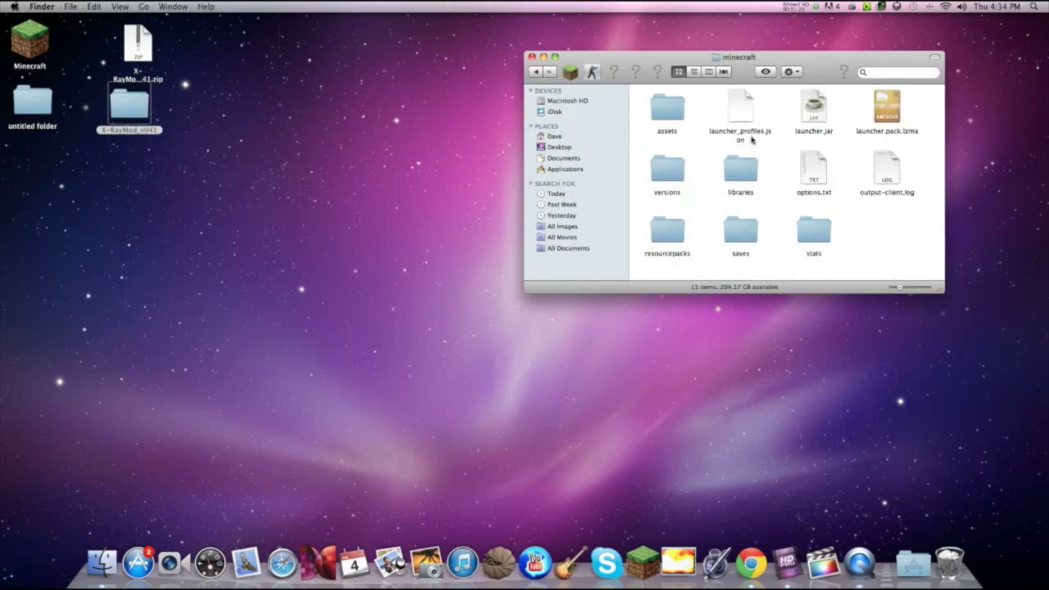
pyautogui.moveTo(648, 102); pyautogui.dragTo(902, 266)
pyautogui.click(883, 265)
pyautogui.doubleClick(676, 172)
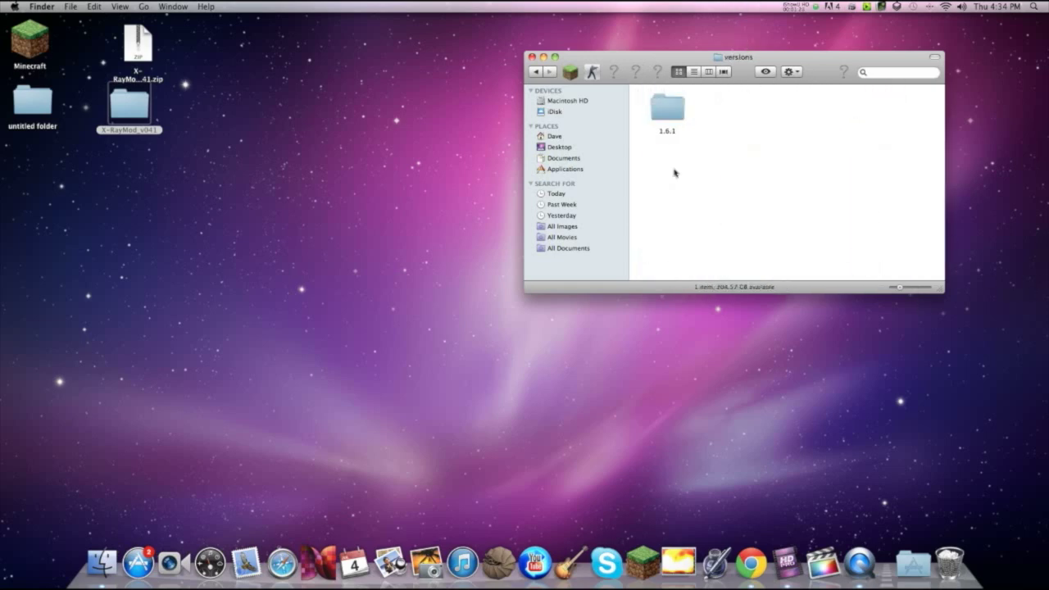
# Step: Copy and paste the 1.6.1 version folder, naming the duplicate Giraffe
pyautogui.click(676, 111)
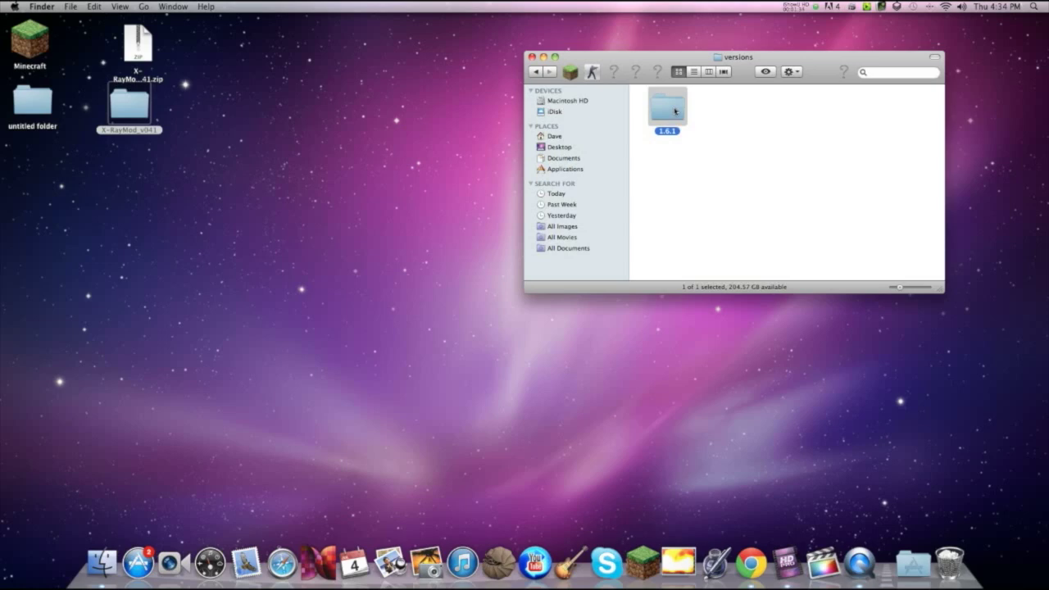
pyautogui.rightClick(676, 111)
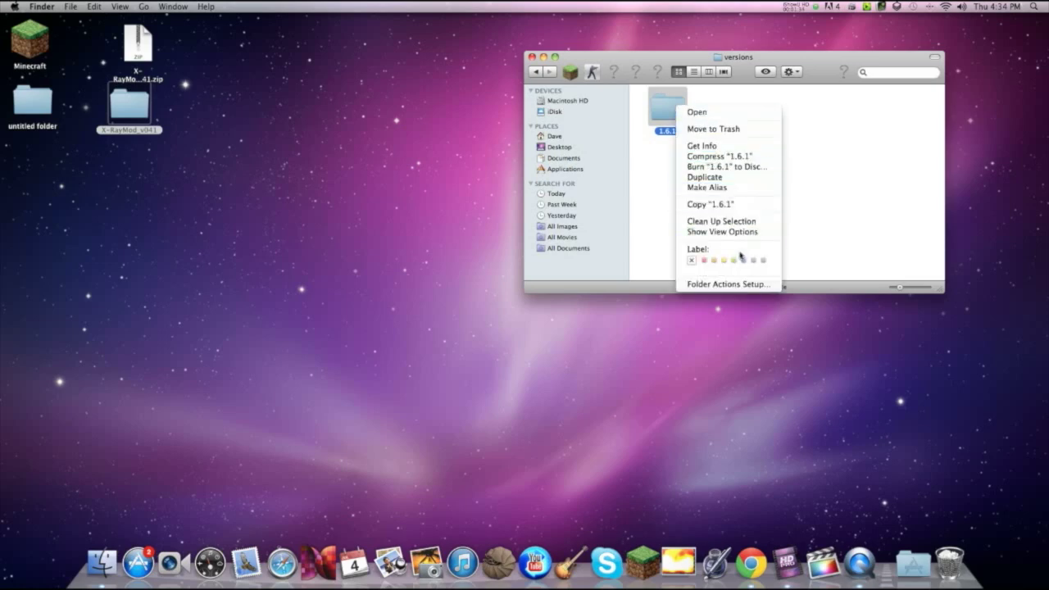
pyautogui.click(743, 204)
pyautogui.click(717, 108)
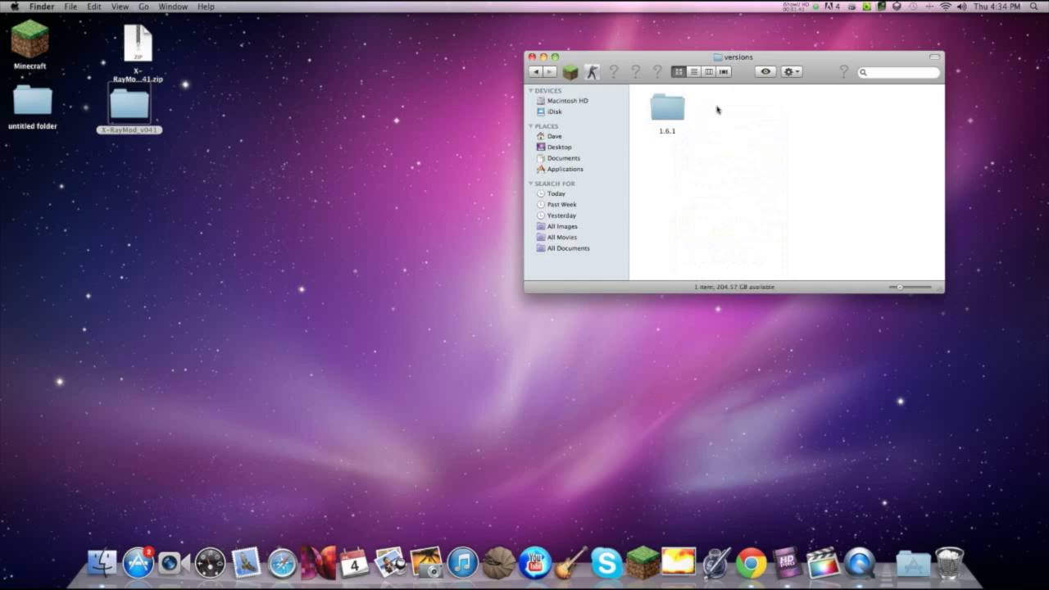
pyautogui.rightClick(717, 108)
pyautogui.click(741, 146)
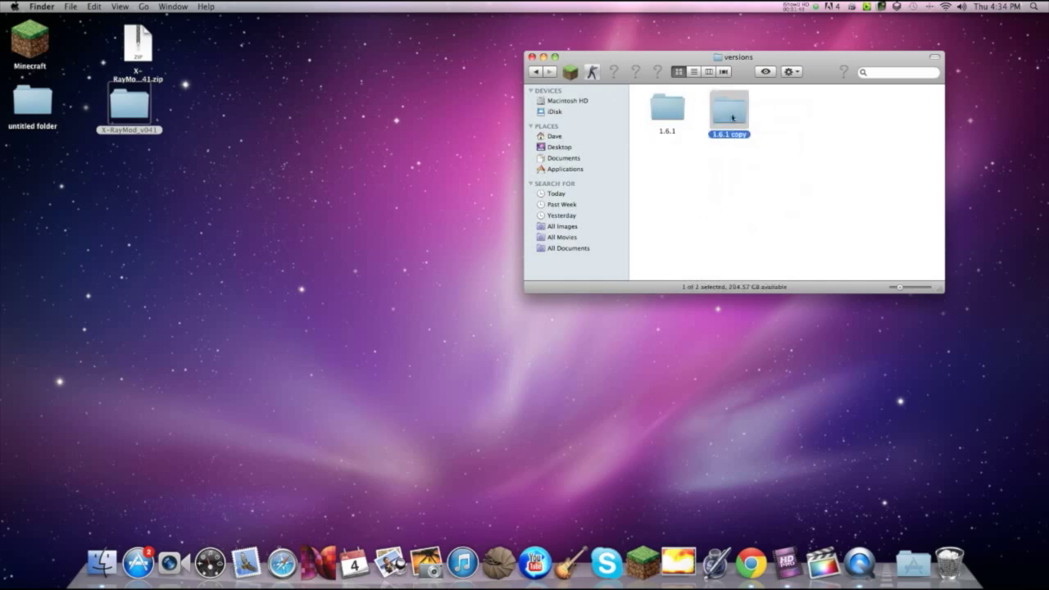
pyautogui.press('Return')
pyautogui.write('Giraffe')
pyautogui.press('Return')
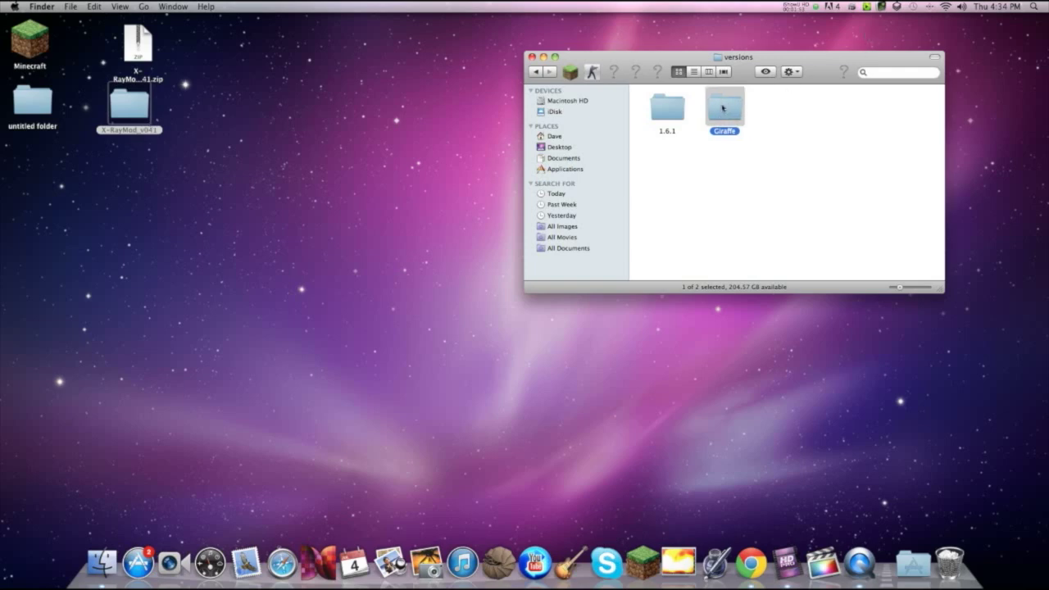
# Step: Rename 1.6.1.jar in the Giraffe folder to Giraffe.jar
pyautogui.doubleClick(722, 106)
pyautogui.click(685, 107)
pyautogui.press('Return')
pyautogui.write('Giraffe.jar')
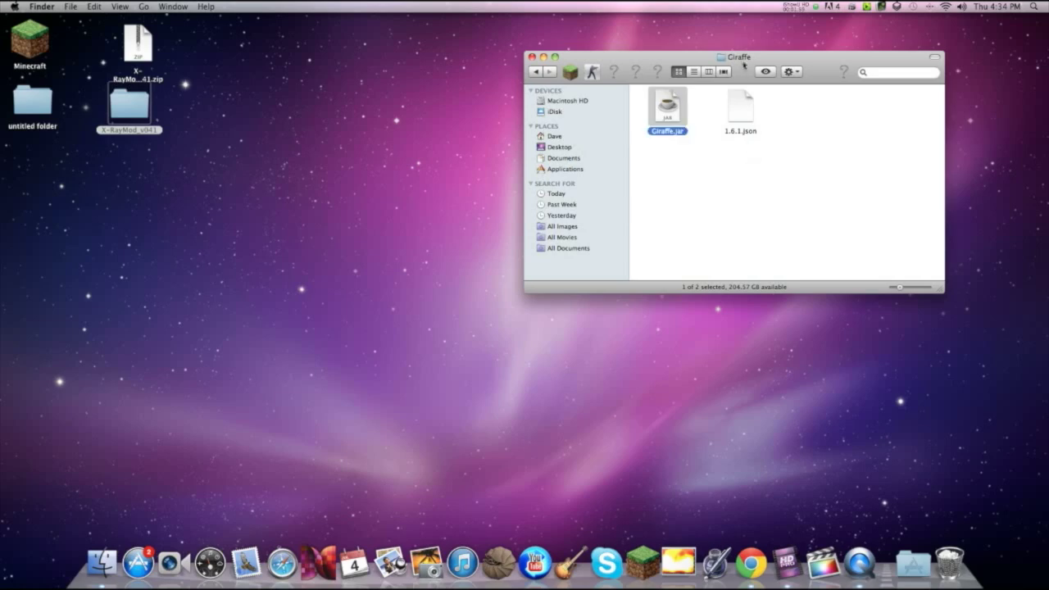
pyautogui.moveTo(743, 64); pyautogui.dragTo(748, 64)
pyautogui.click(541, 71)
pyautogui.doubleClick(728, 119)
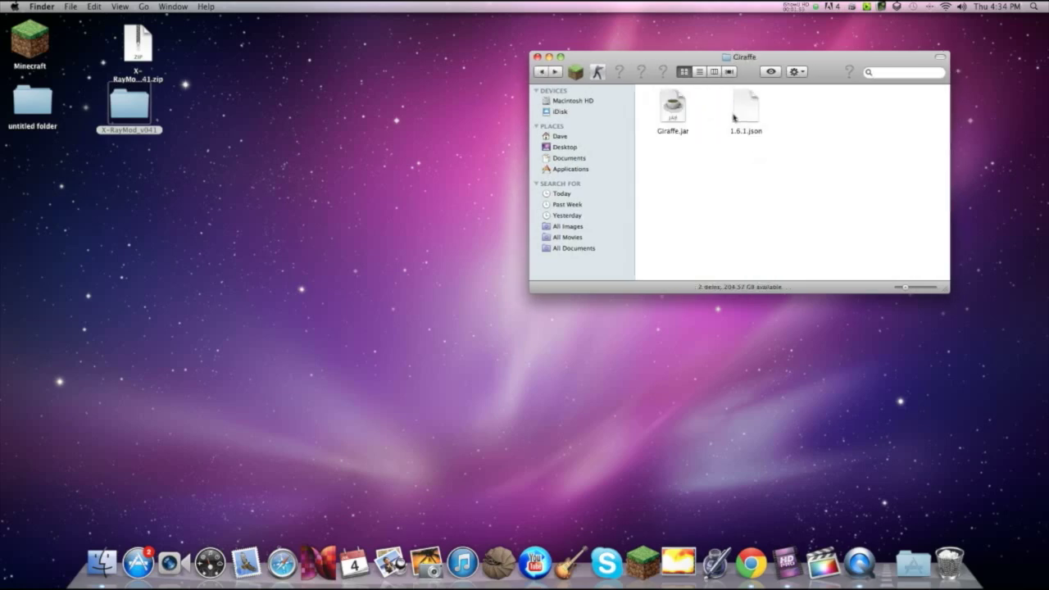
# Step: Rename 1.6.1.json in the Giraffe folder to Giraffe.json
pyautogui.click(747, 116)
pyautogui.press('Return')
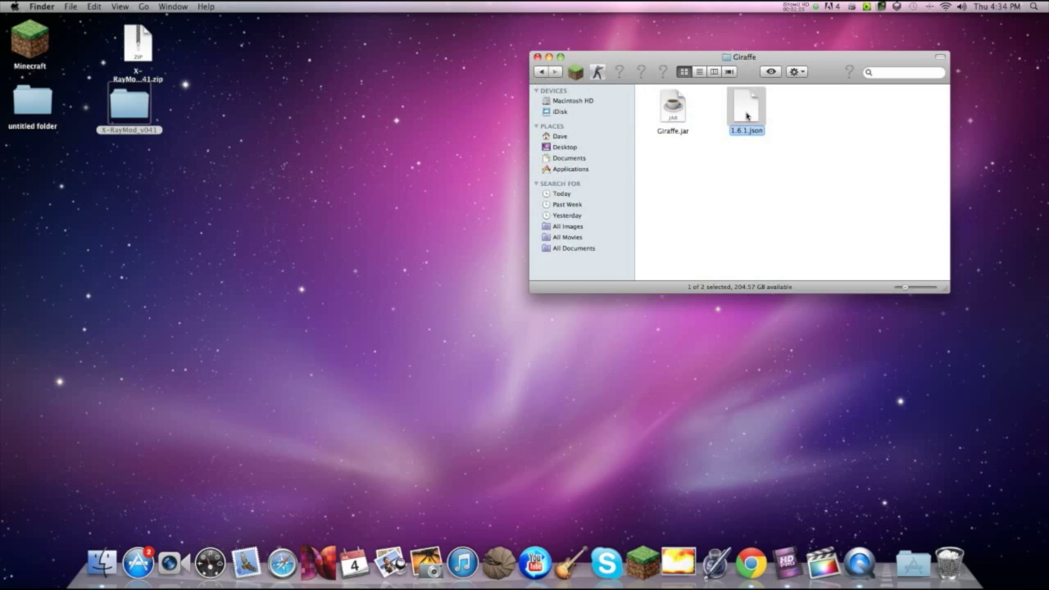
pyautogui.press('Right')
pyautogui.press('Left')
pyautogui.press('Left')
pyautogui.press('Left')
pyautogui.press('Left')
pyautogui.press('Left')
pyautogui.press('BackSpace')
pyautogui.press('BackSpace')
pyautogui.press('BackSpace')
pyautogui.press('BackSpace')
pyautogui.press('BackSpace')
pyautogui.write('Giraffe')
pyautogui.press('Return')
# Step: Replace the "1.6.1" id in Giraffe.json with "Giraffe" in TextEdit and save it
pyautogui.doubleClick(748, 112)
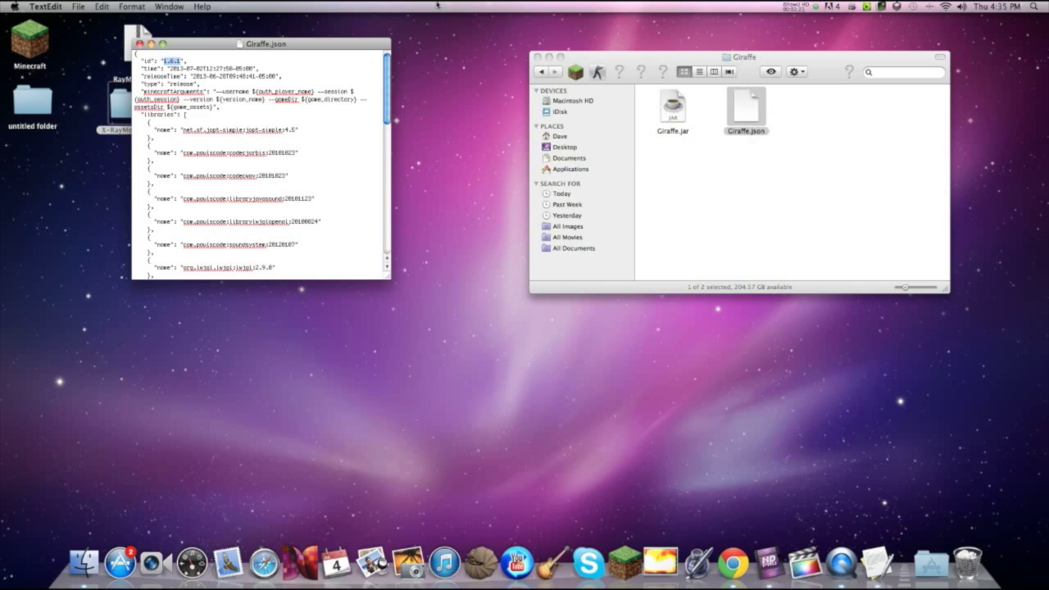
pyautogui.write('Giraffe')
pyautogui.click(138, 44)
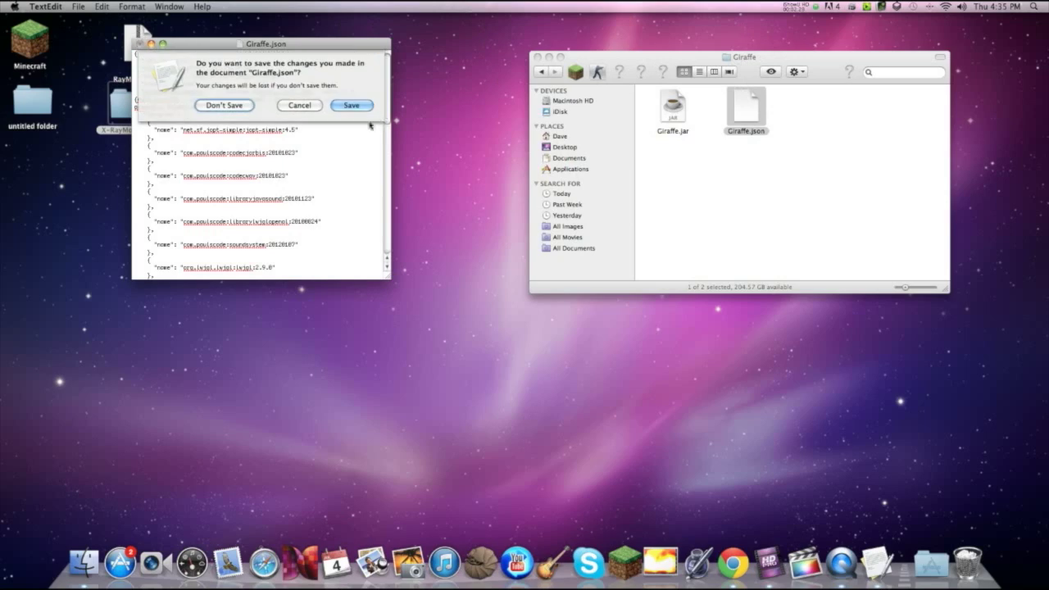
pyautogui.click(359, 105)
pyautogui.moveTo(682, 53); pyautogui.dragTo(564, 30)
# Step: Rename Giraffe.jar to Giraffe.zip, confirming the switch to the .zip extension
pyautogui.click(563, 98)
pyautogui.press('Return')
pyautogui.press('BackSpace')
pyautogui.press('BackSpace')
pyautogui.press('BackSpace')
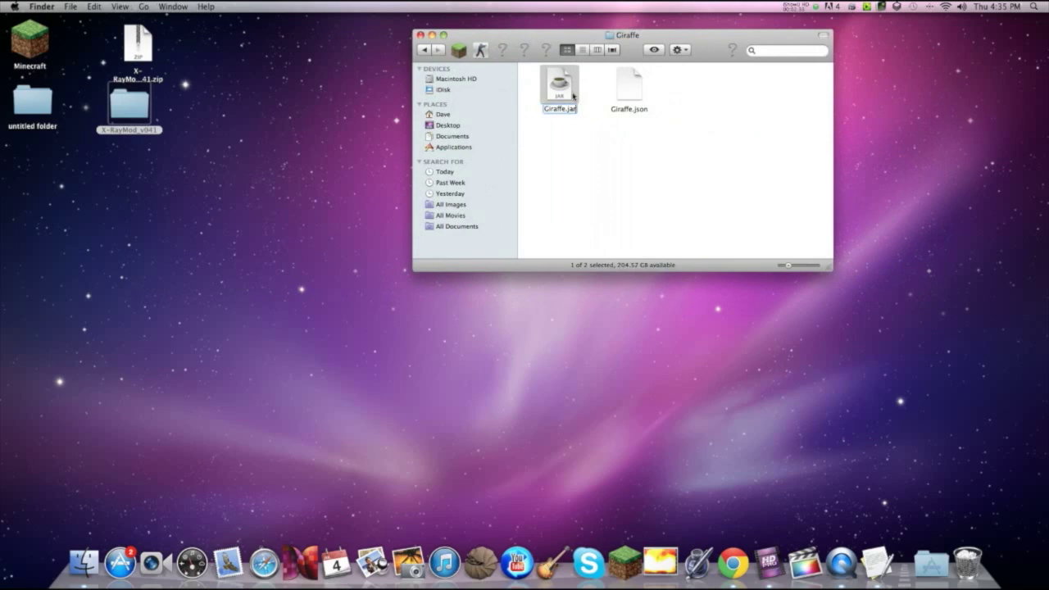
pyautogui.write('zip')
pyautogui.press('Return')
pyautogui.click(611, 194)
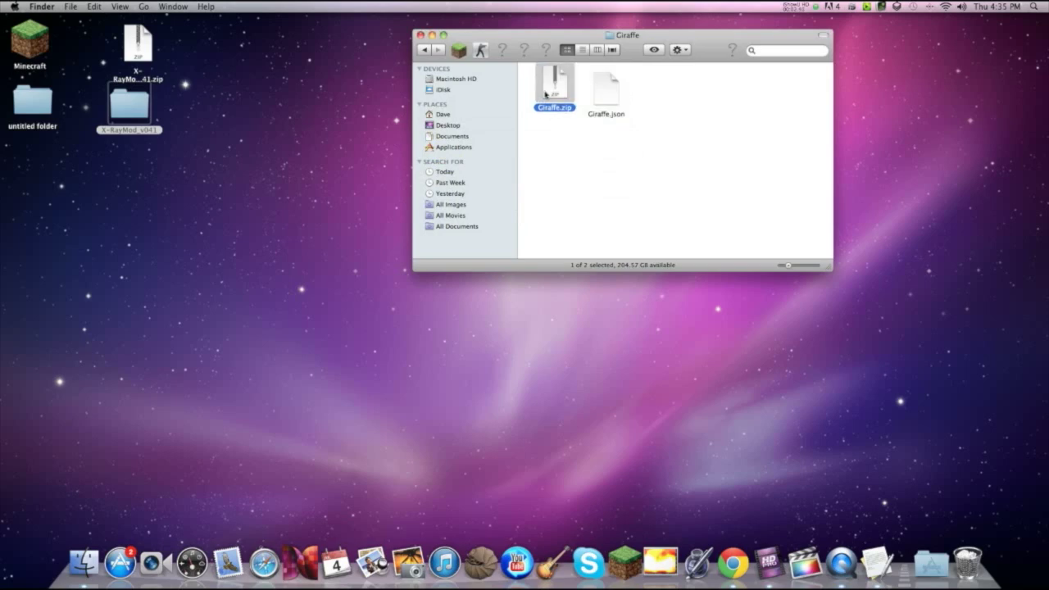
# Step: Unarchive Giraffe.zip and open the extracted Giraffe folder
pyautogui.doubleClick(547, 92)
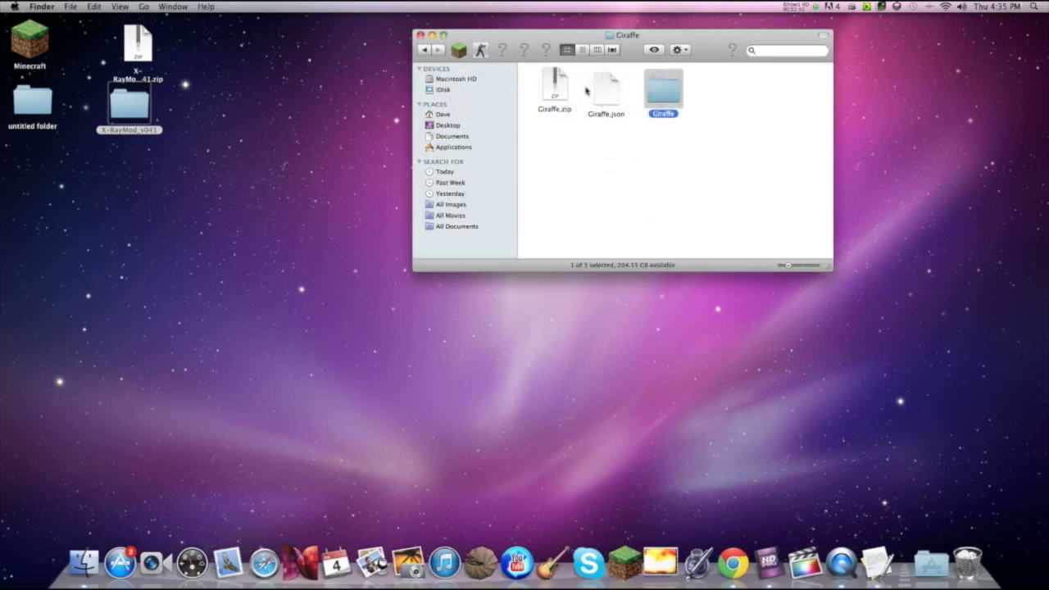
pyautogui.moveTo(561, 85); pyautogui.dragTo(967, 562)
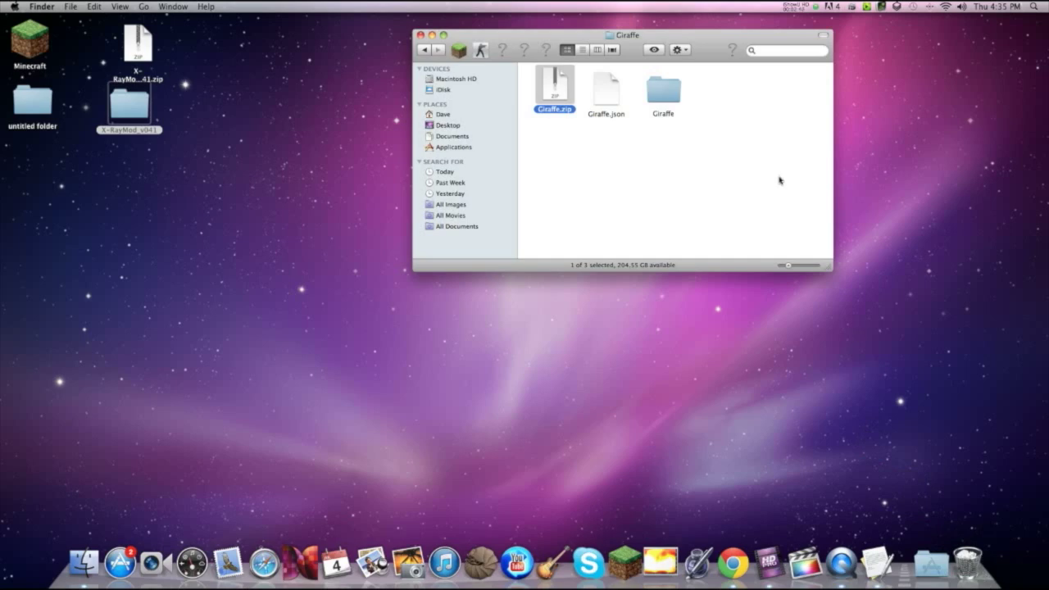
pyautogui.moveTo(661, 90); pyautogui.dragTo(554, 91)
pyautogui.doubleClick(554, 90)
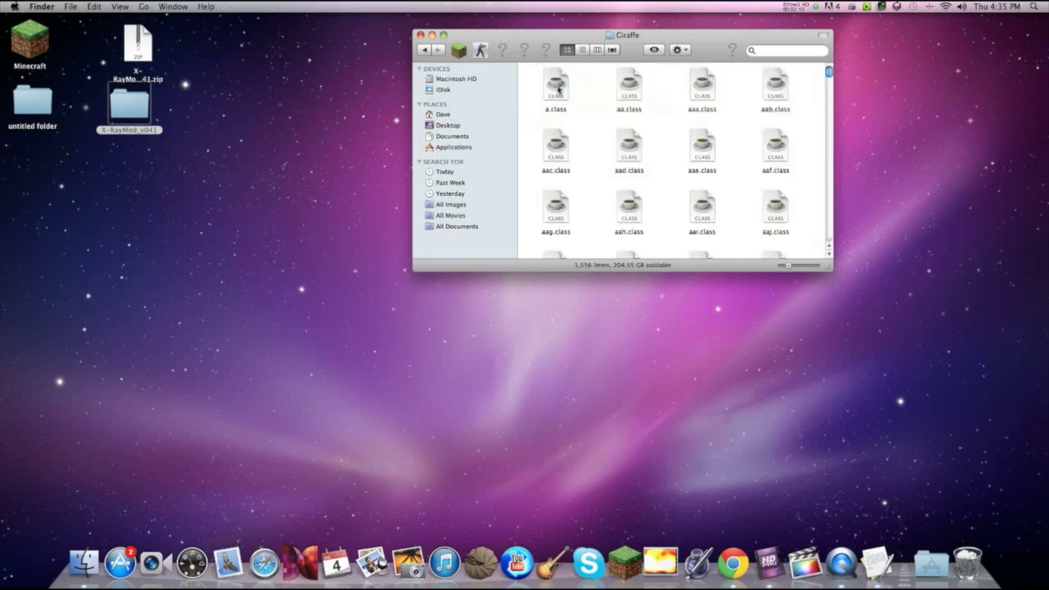
# Step: Find the META-INF folder with a 'Meta' search in Giraffe and trash it
pyautogui.click(774, 51)
pyautogui.write('Meta')
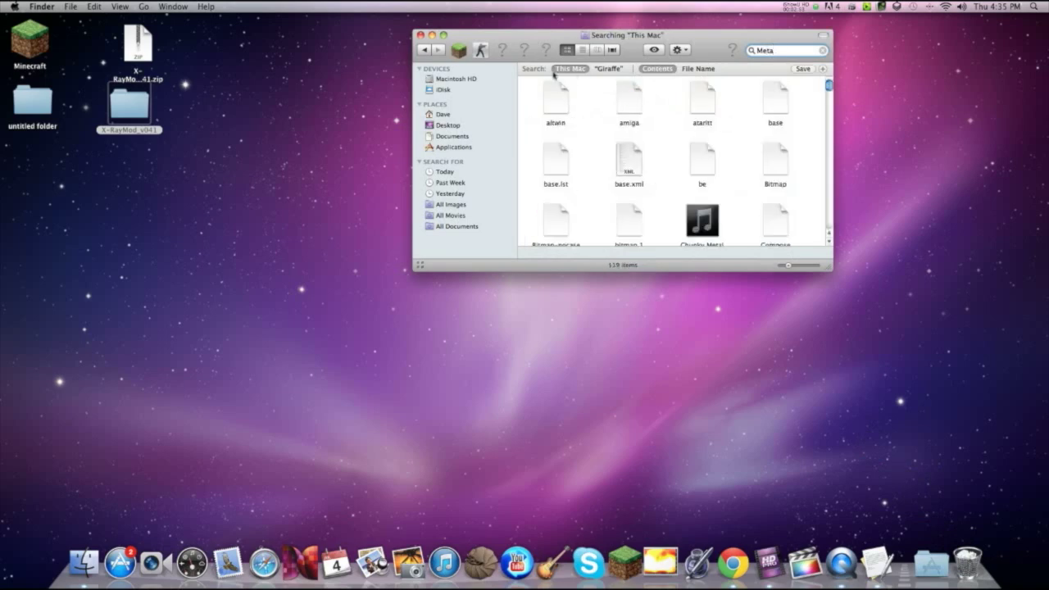
pyautogui.click(619, 68)
pyautogui.moveTo(549, 105); pyautogui.dragTo(968, 563)
# Step: Copy all five class files from the X-RayMod_v041 folder
pyautogui.click(823, 50)
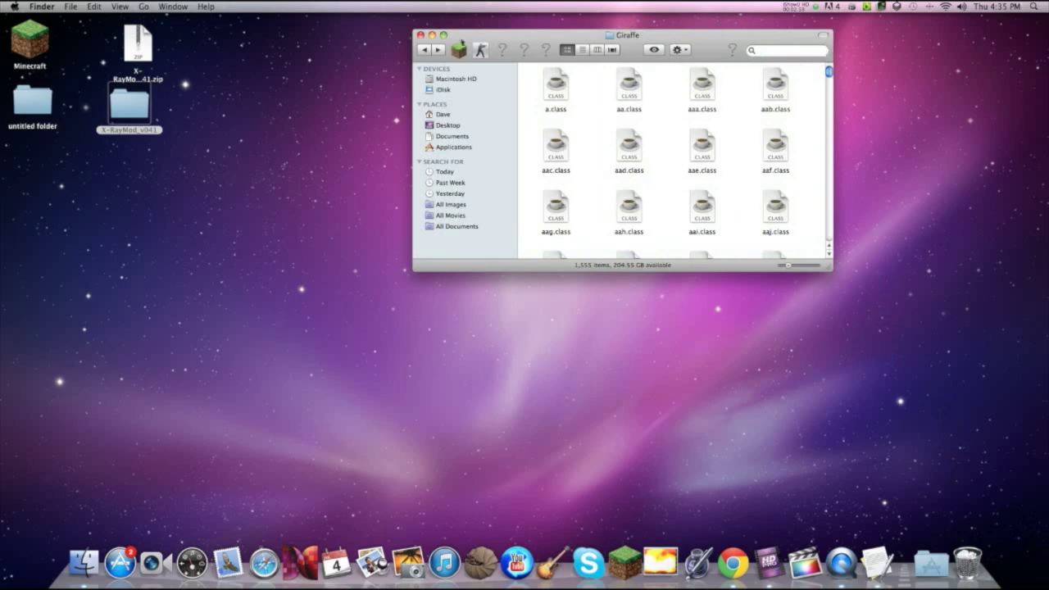
pyautogui.doubleClick(125, 96)
pyautogui.moveTo(574, 51); pyautogui.dragTo(730, 41)
pyautogui.press('super+a')
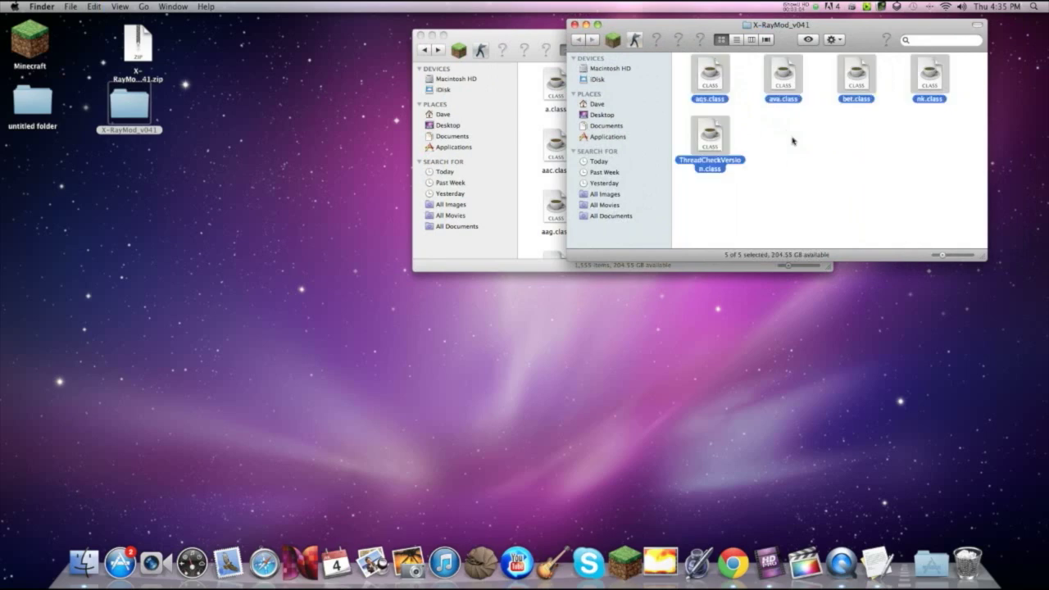
pyautogui.rightClick(799, 84)
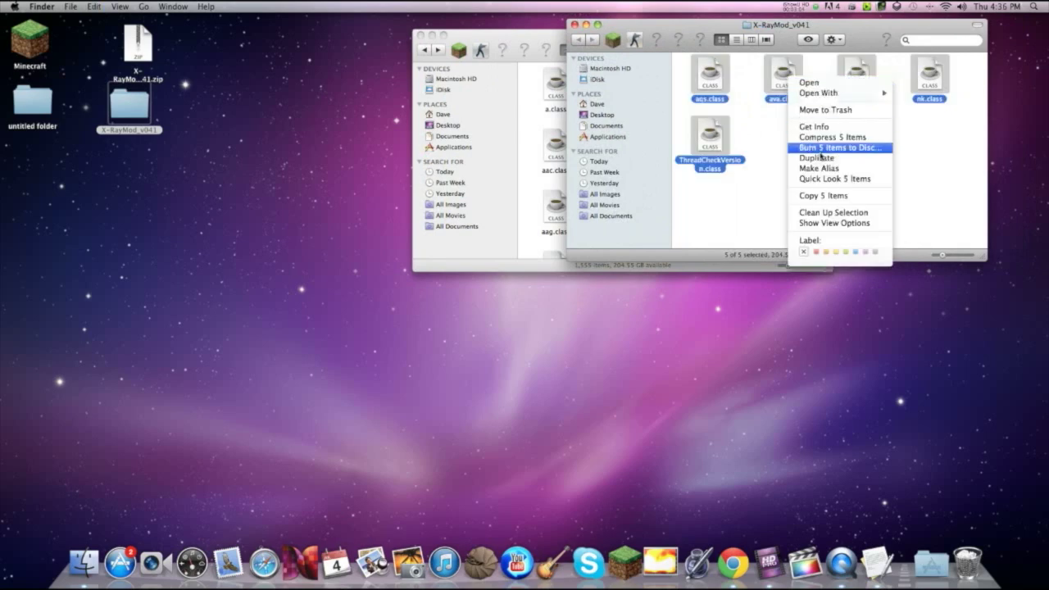
pyautogui.click(825, 197)
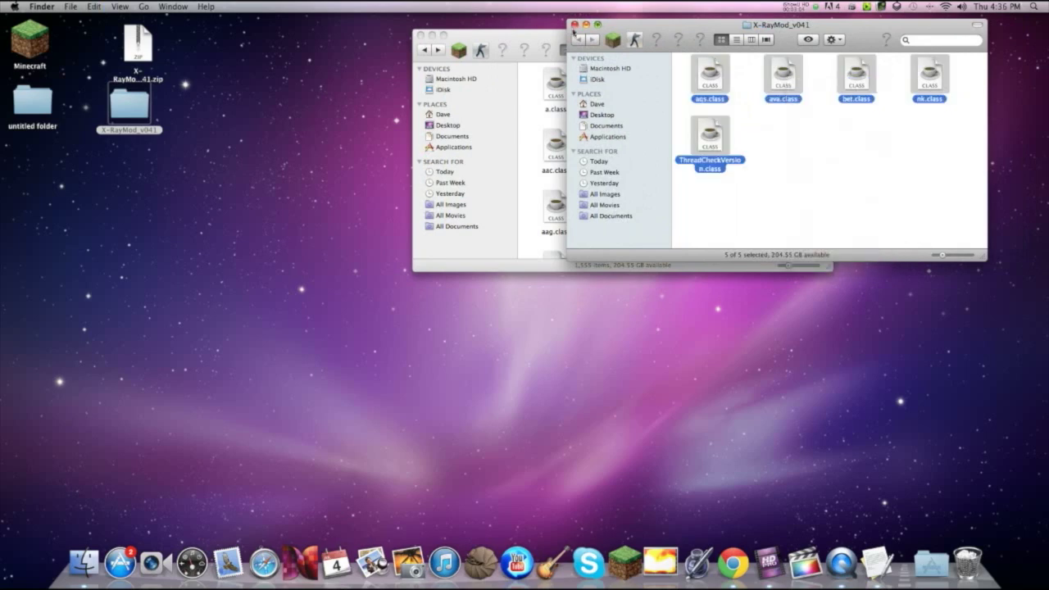
# Step: Paste the five mod files into the extracted Giraffe folder, replacing existing ones
pyautogui.click(575, 25)
pyautogui.rightClick(674, 148)
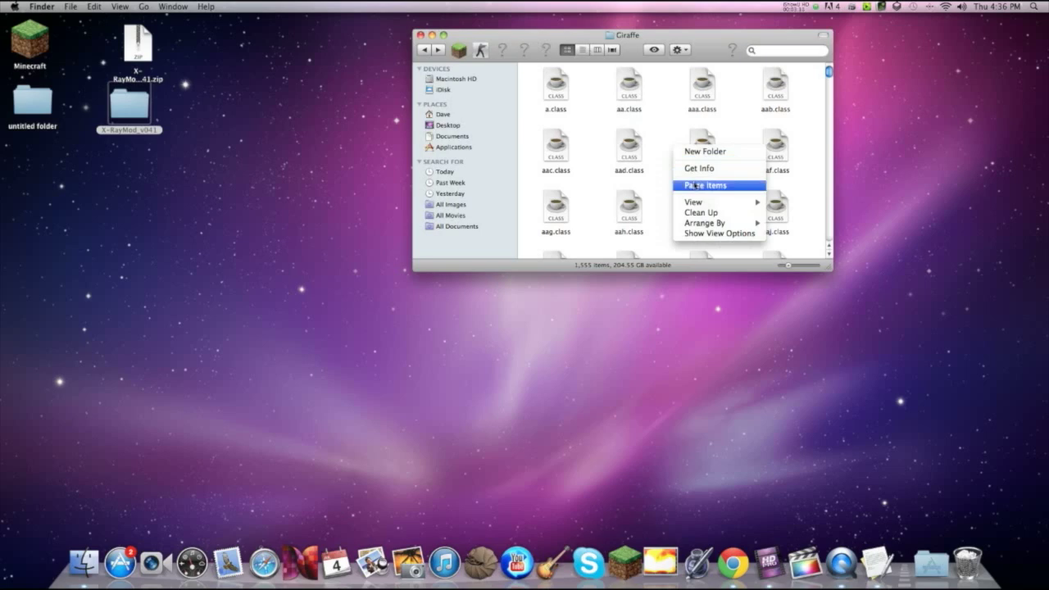
pyautogui.click(694, 186)
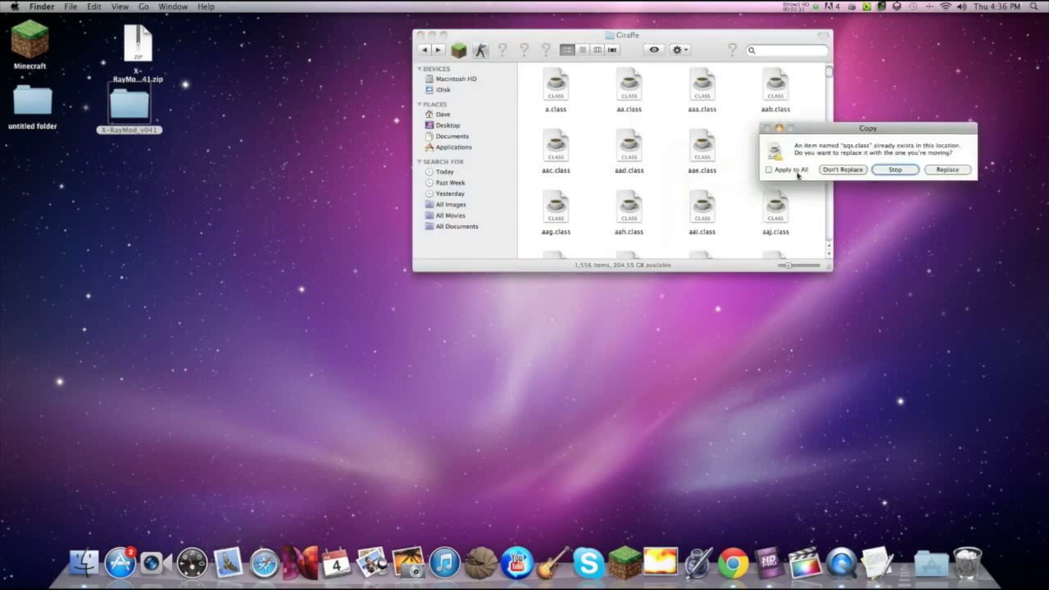
pyautogui.click(951, 170)
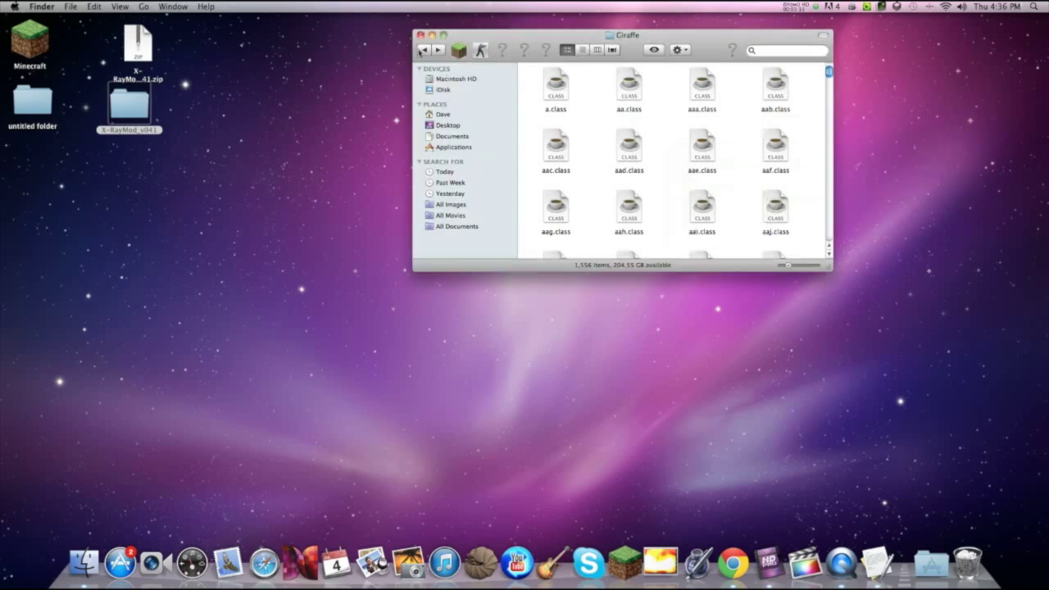
pyautogui.click(422, 50)
# Step: Select all 1,556 files in the extracted Giraffe folder and use Compress 1556 Items
pyautogui.doubleClick(547, 97)
pyautogui.scroll(5, 721, 101)
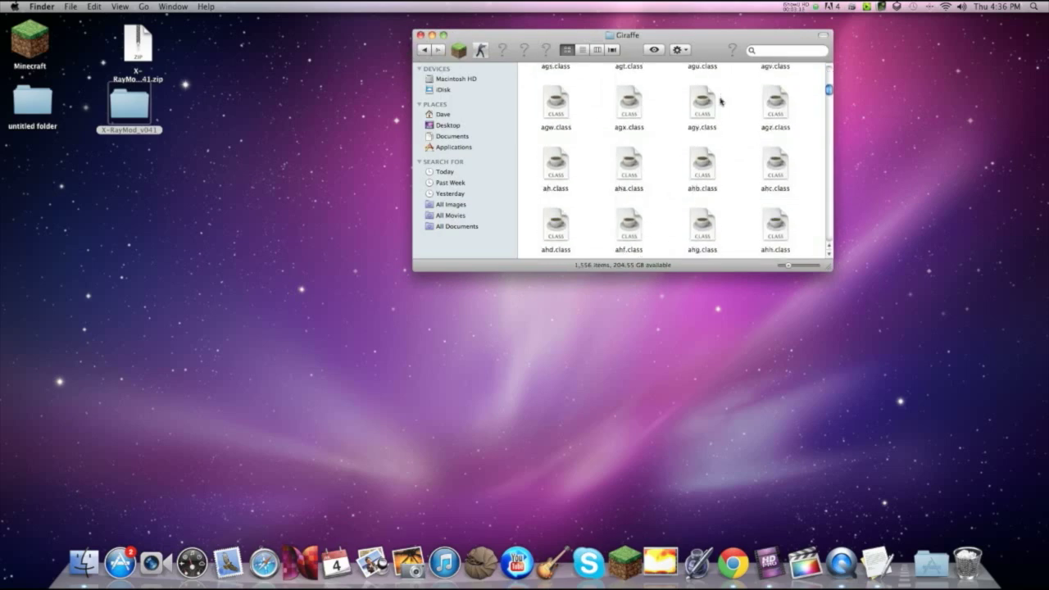
pyautogui.scroll(10, 720, 101)
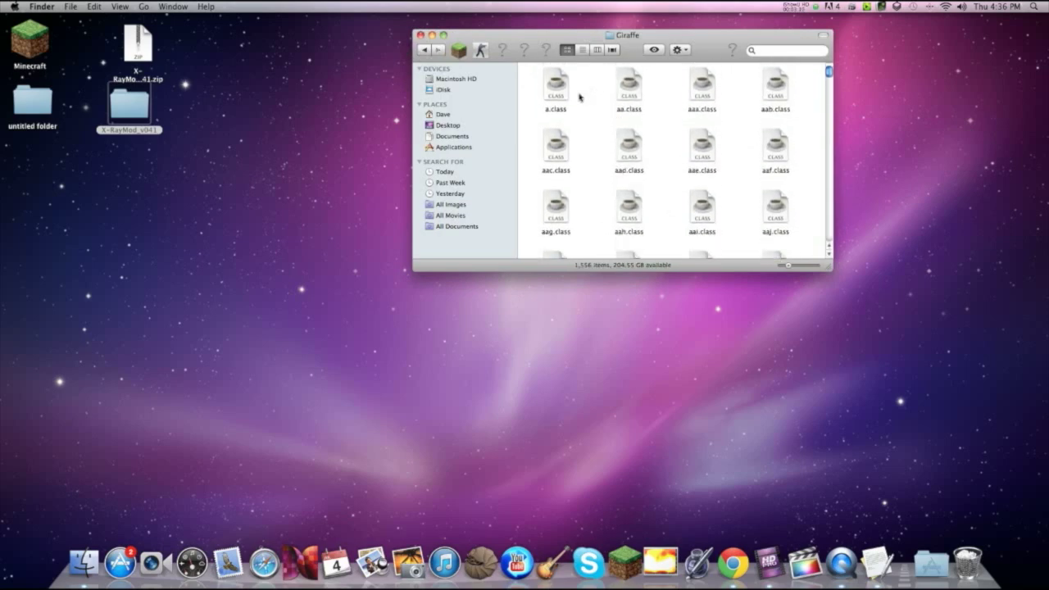
pyautogui.scroll(-1, 583, 97)
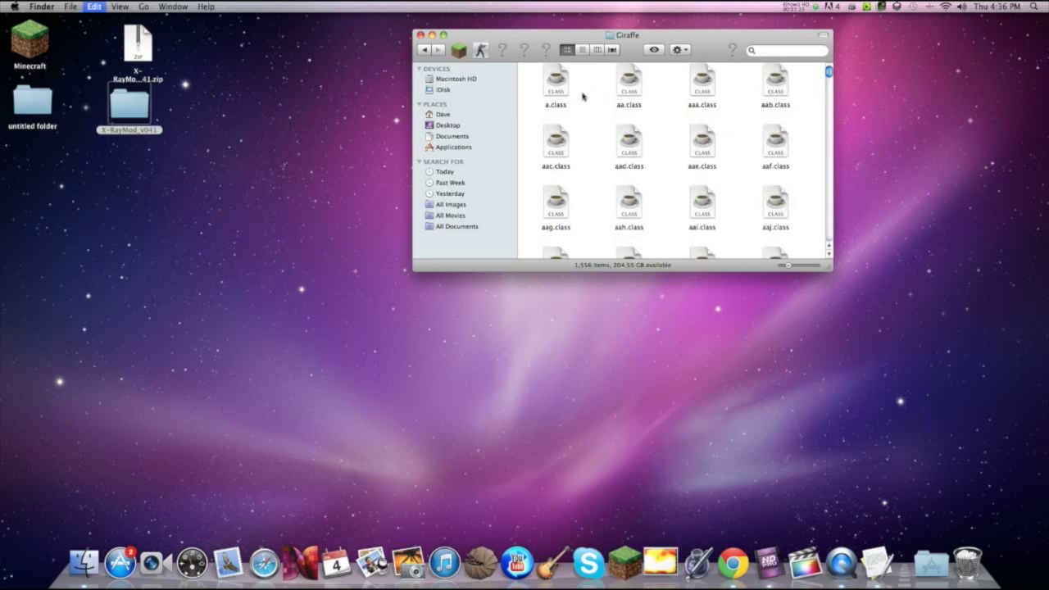
pyautogui.hotkey('ctrl', 'a')
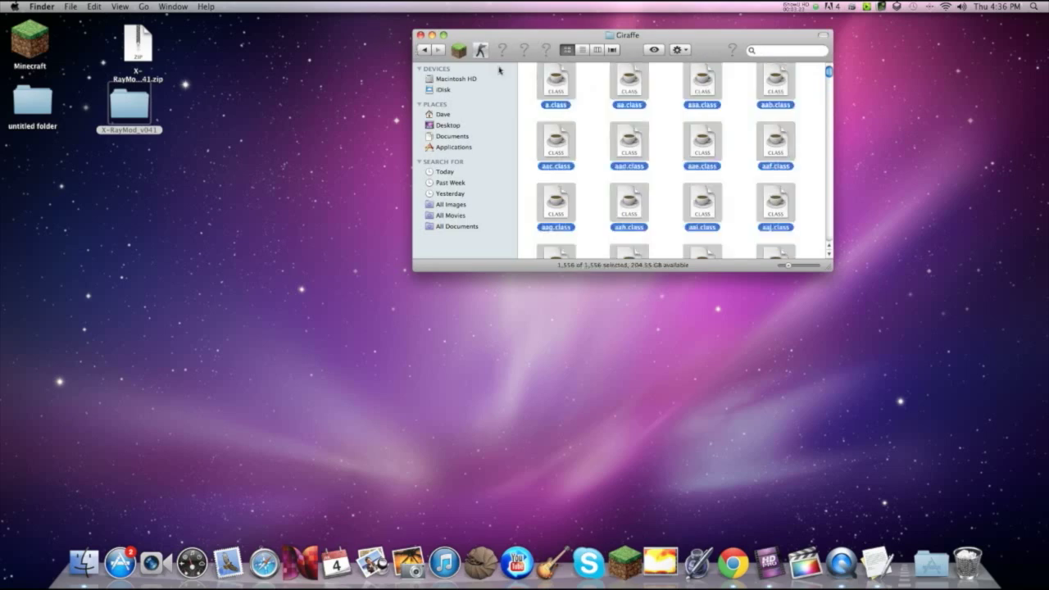
pyautogui.click(422, 50)
pyautogui.doubleClick(562, 89)
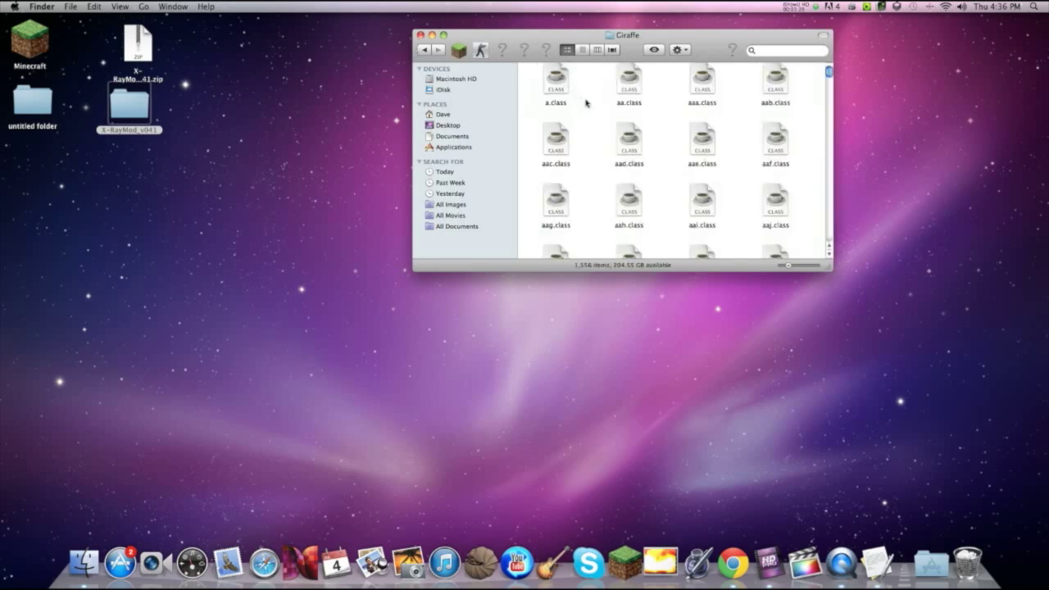
pyautogui.press('super+a')
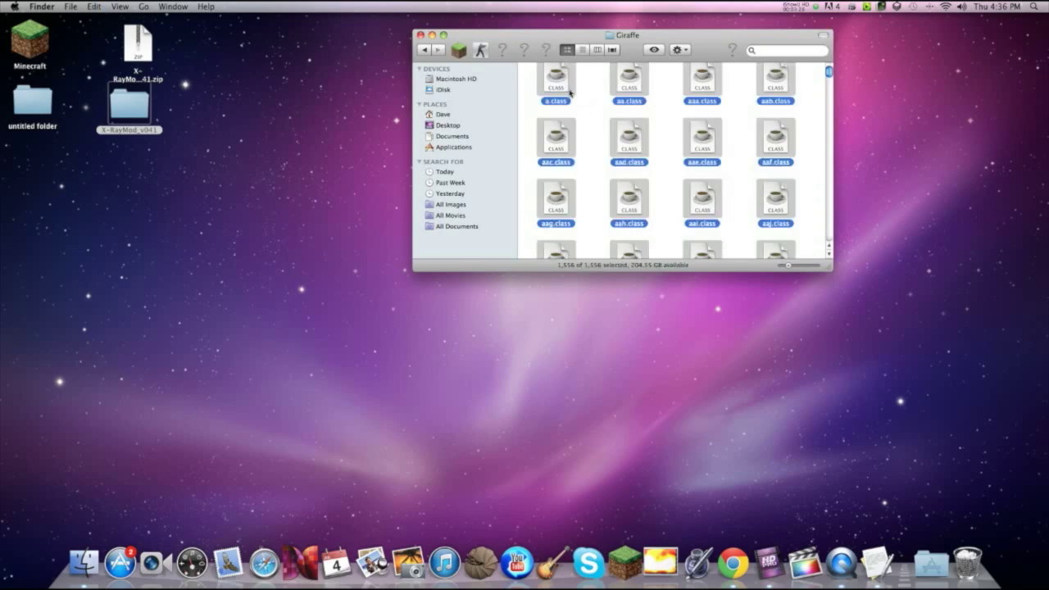
pyautogui.rightClick(625, 86)
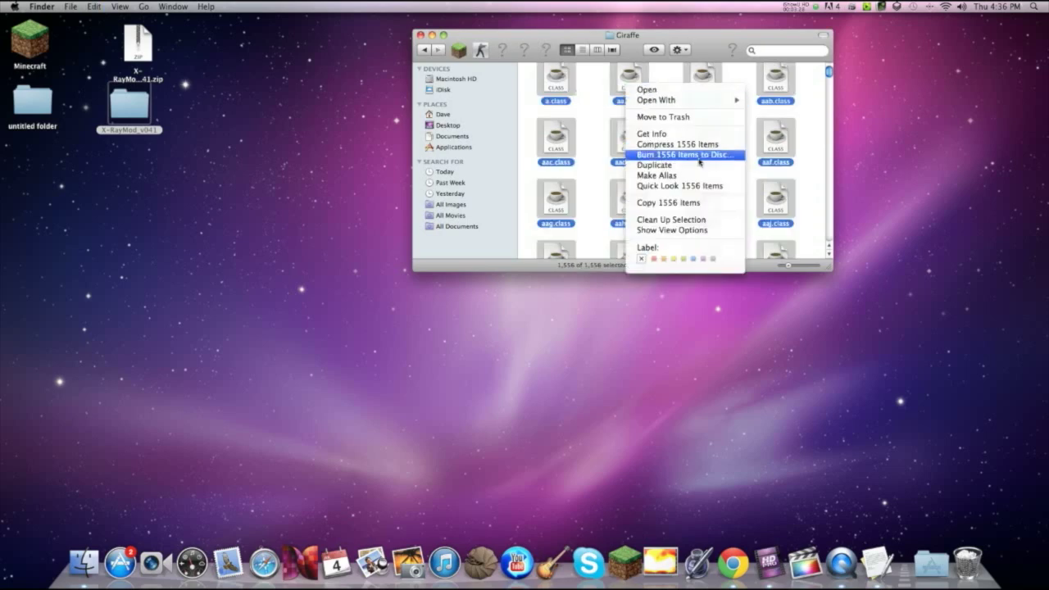
pyautogui.click(698, 145)
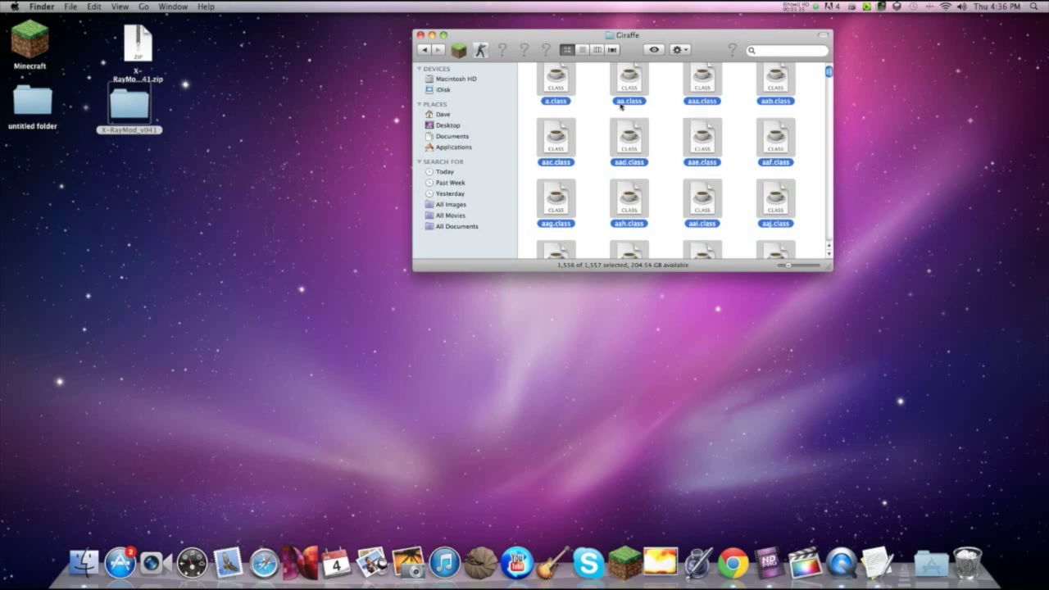
# Step: Search for Archive.zip within the Giraffe folder and drag it out to the desktop
pyautogui.click(672, 109)
pyautogui.scroll(1, 672, 107)
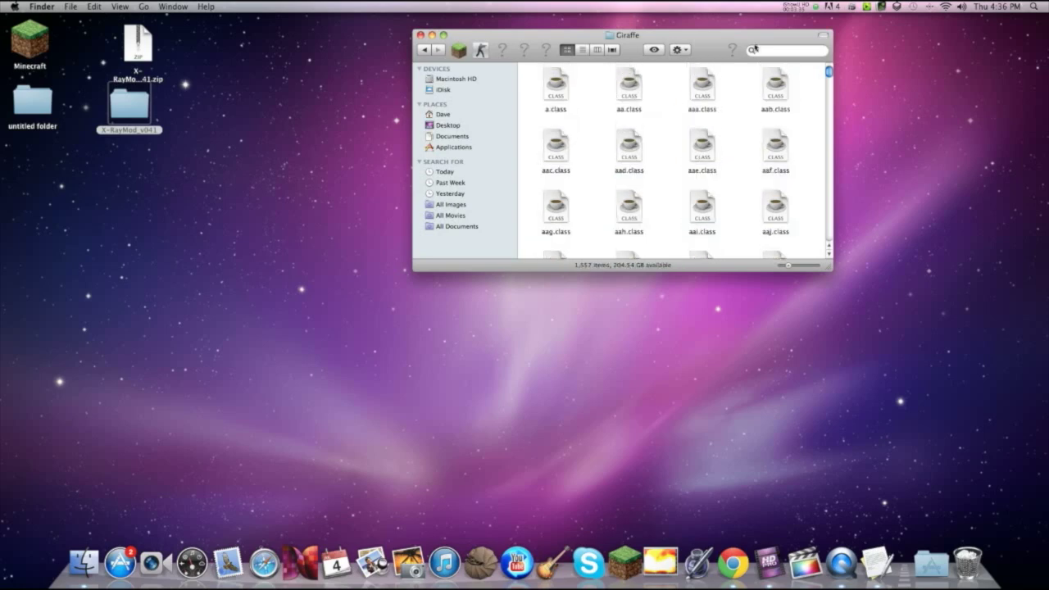
pyautogui.click(774, 55)
pyautogui.write('Archive')
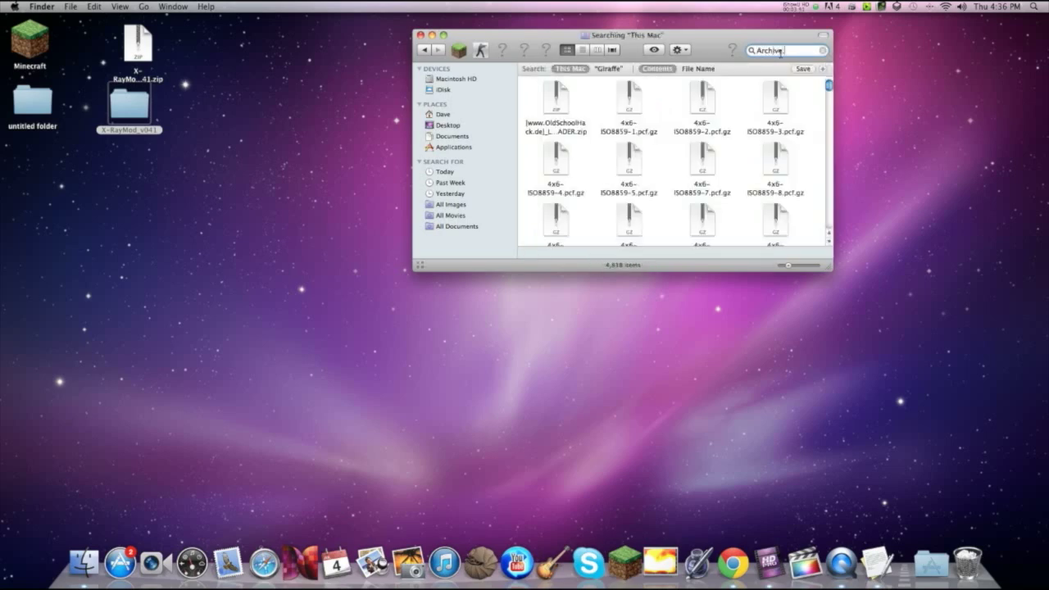
pyautogui.write('.zip')
pyautogui.click(609, 68)
pyautogui.moveTo(555, 104); pyautogui.dragTo(375, 114)
# Step: Move the Giraffe subfolder from the Giraffe version folder to the Trash
pyautogui.click(424, 50)
pyautogui.click(425, 51)
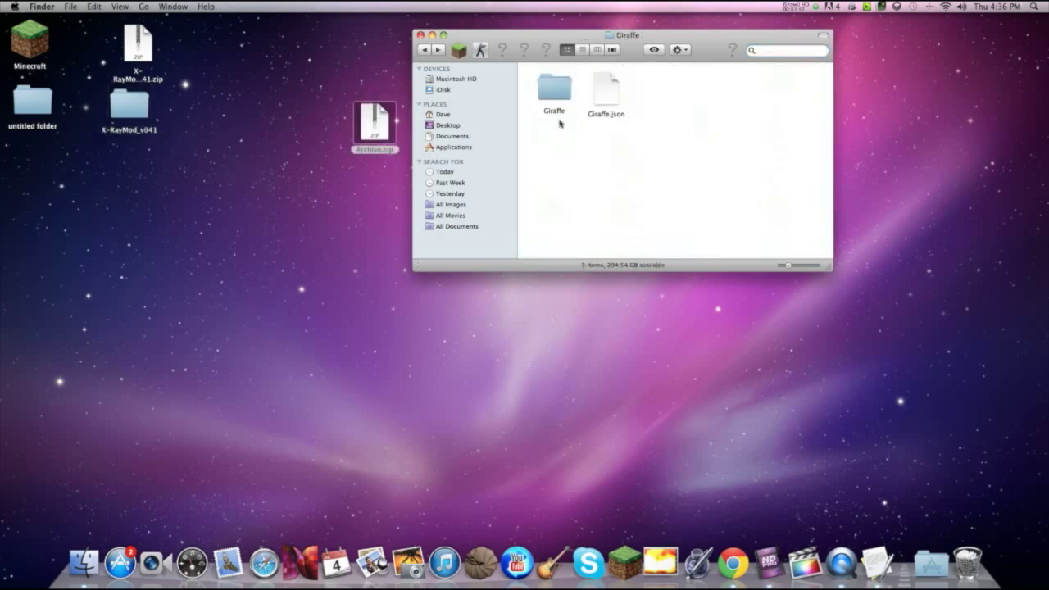
pyautogui.moveTo(560, 119); pyautogui.dragTo(975, 571)
# Step: Put Archive.zip in the Giraffe folder, rename it Giraffe.jar, and check Giraffe.json
pyautogui.moveTo(379, 127); pyautogui.dragTo(559, 97)
pyautogui.write('Giraffe')
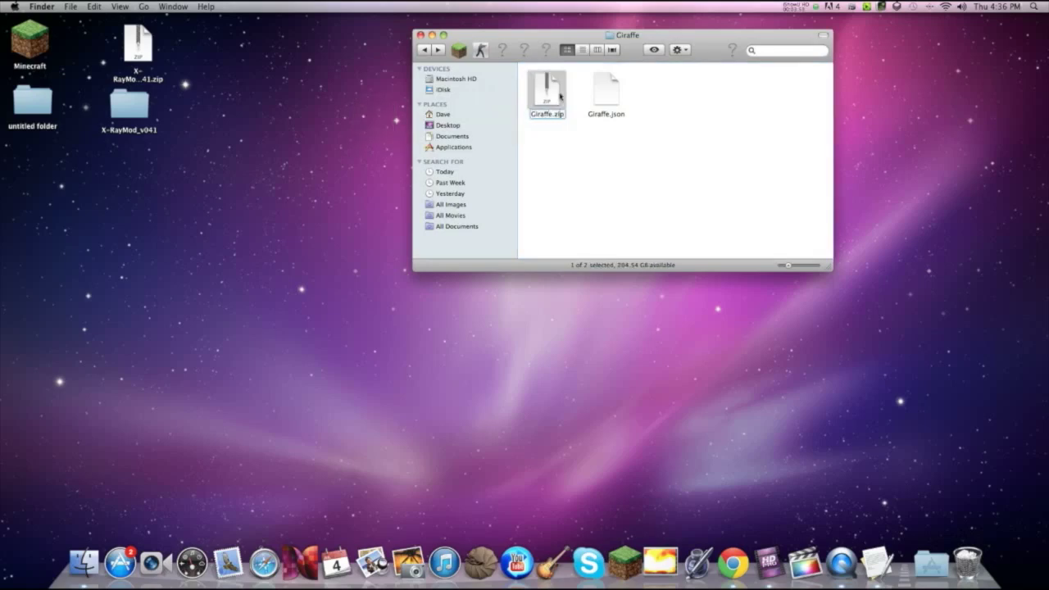
pyautogui.press('BackSpace')
pyautogui.press('BackSpace')
pyautogui.press('BackSpace')
pyautogui.write('jar')
pyautogui.press('Return')
pyautogui.click(616, 195)
pyautogui.doubleClick(613, 92)
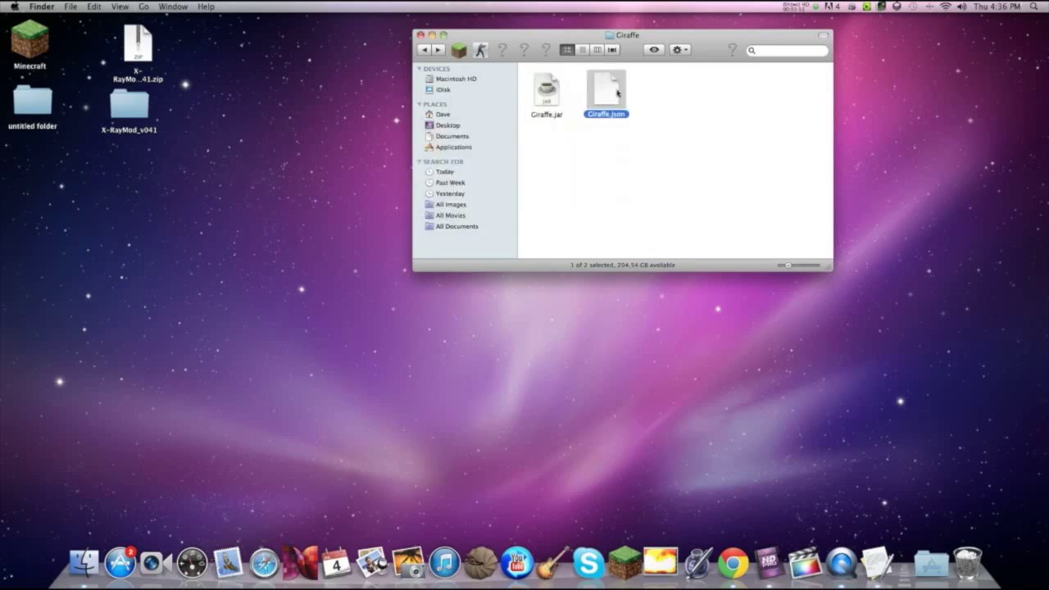
pyautogui.click(139, 43)
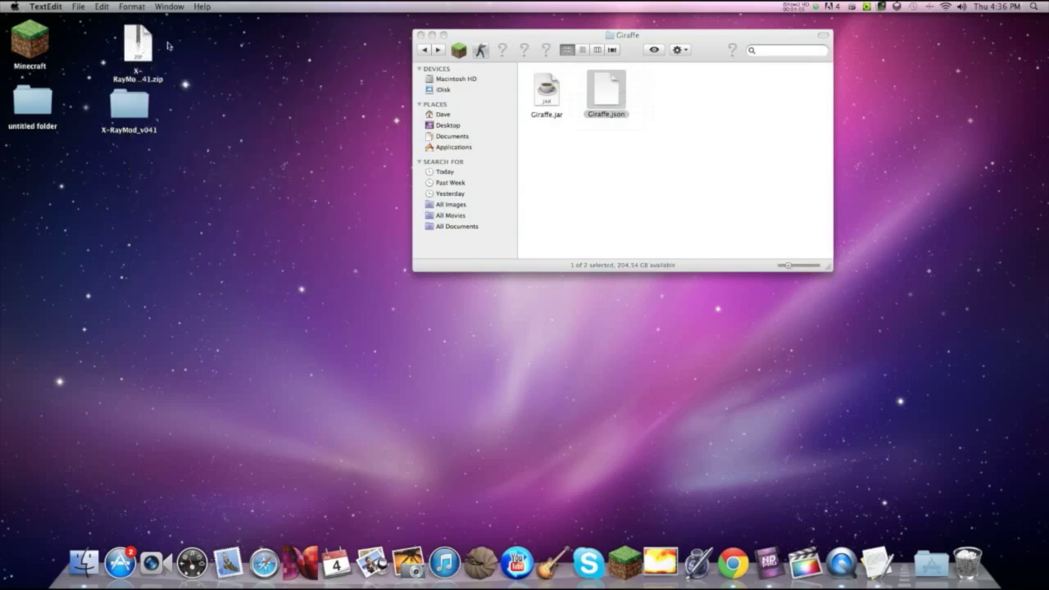
# Step: Close the Giraffe folder and Chrome windows, then launch Minecraft Launcher from the Dock
pyautogui.click(420, 34)
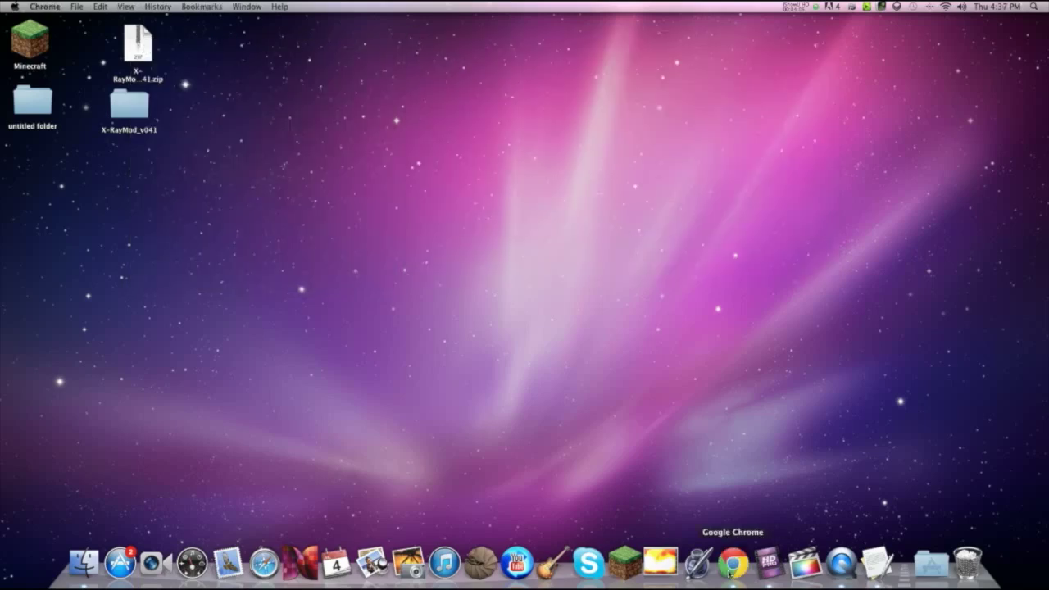
pyautogui.click(733, 563)
pyautogui.click(323, 23)
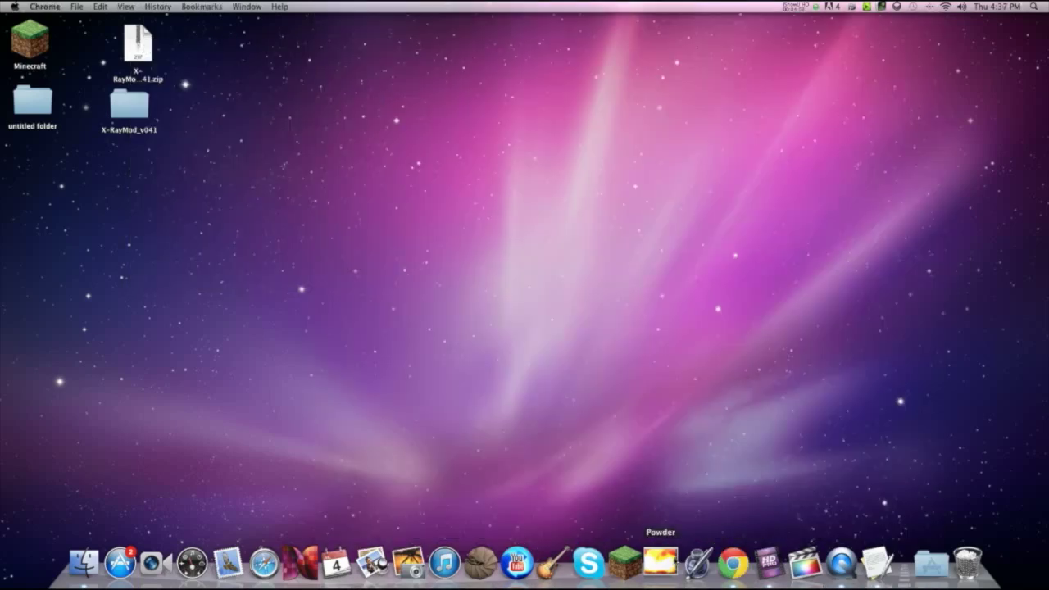
pyautogui.click(615, 547)
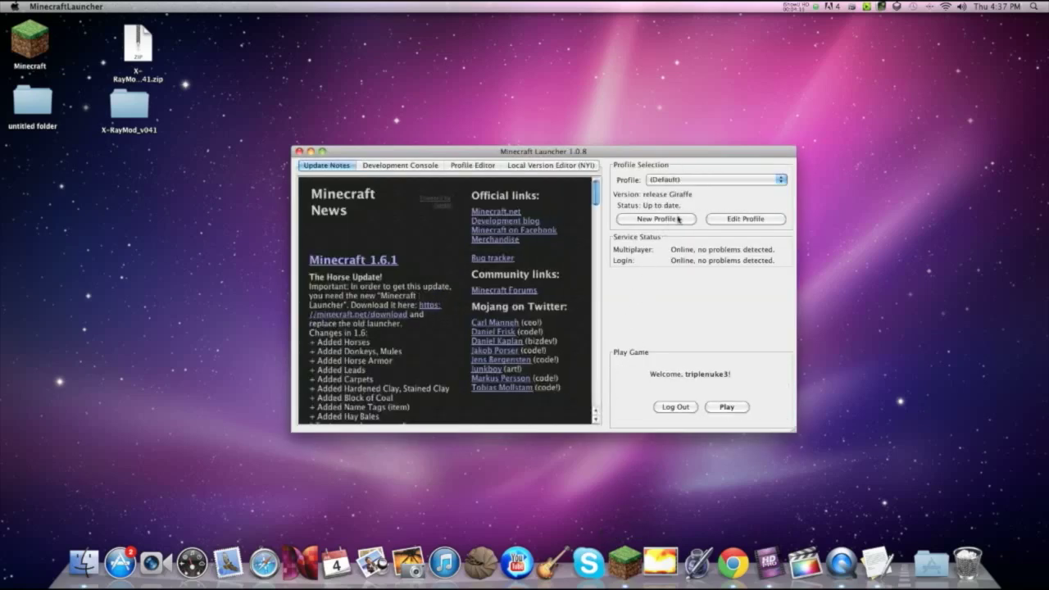
# Step: Save a New Profile using the release Giraffe version and click Play
pyautogui.click(677, 219)
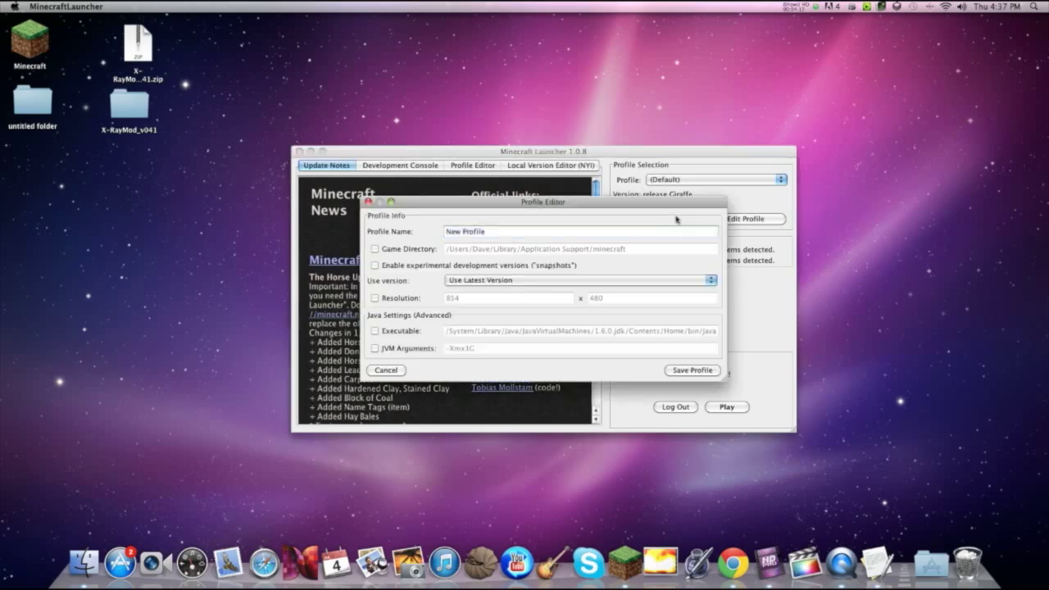
pyautogui.click(490, 282)
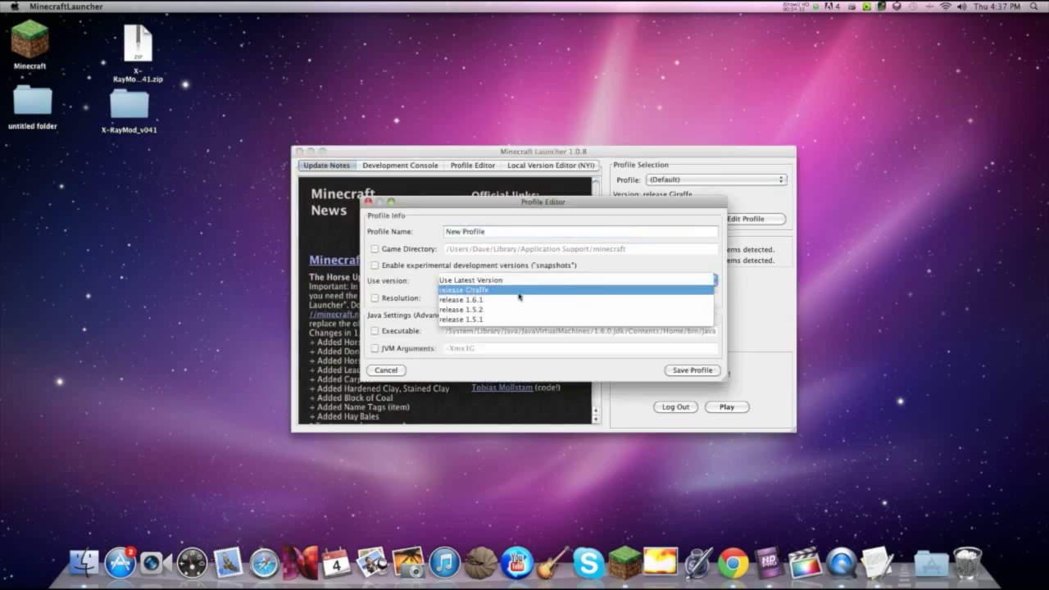
pyautogui.click(494, 292)
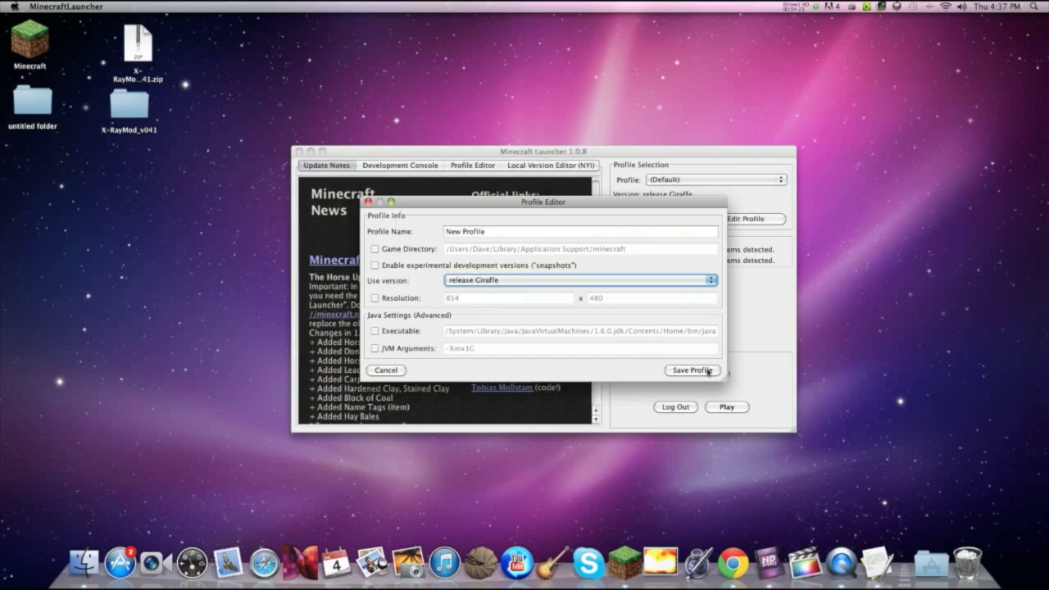
pyautogui.click(693, 370)
pyautogui.click(726, 407)
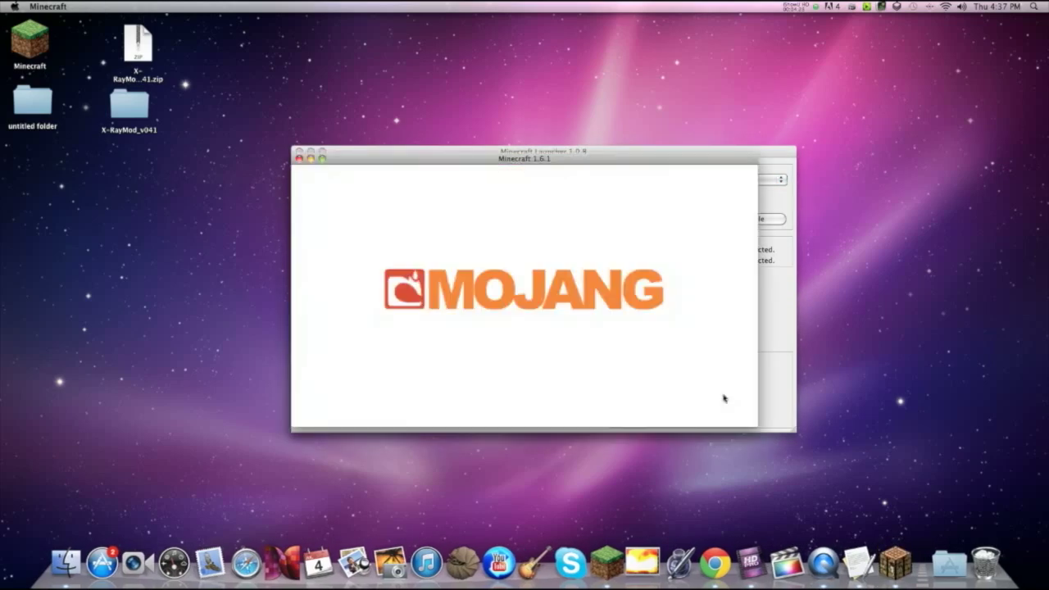
# Step: Create a Singleplayer world named 'Giraffe', then drag the launcher window aside
pyautogui.click(592, 300)
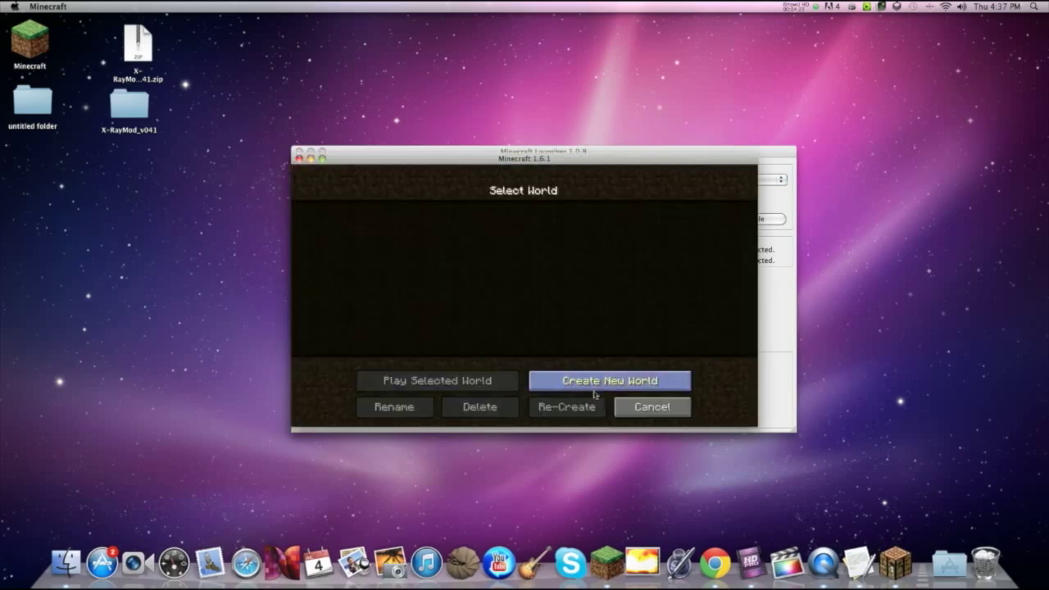
pyautogui.click(599, 391)
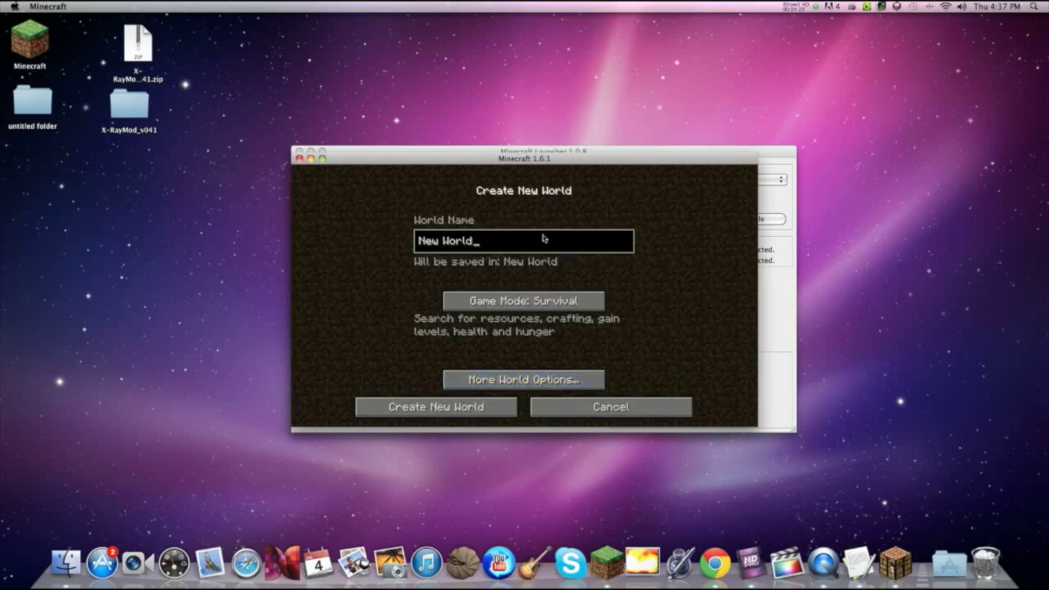
pyautogui.press('BackSpace')
pyautogui.press('BackSpace')
pyautogui.press('BackSpace')
pyautogui.press('BackSpace')
pyautogui.press('BackSpace')
pyautogui.press('BackSpace')
pyautogui.press('BackSpace')
pyautogui.press('BackSpace')
pyautogui.press('BackSpace')
pyautogui.write('Giraffe')
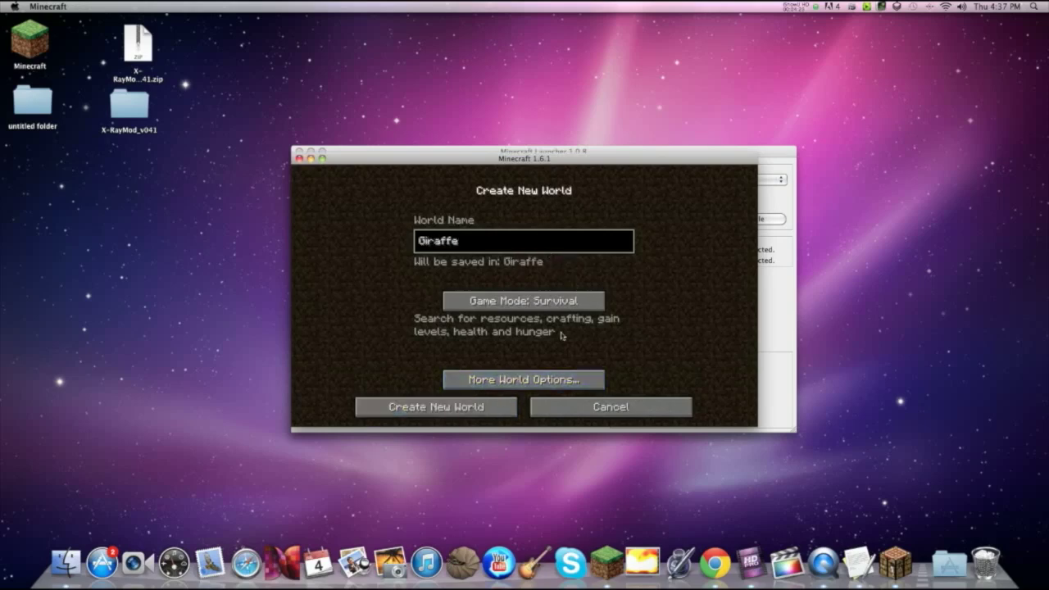
pyautogui.click(503, 405)
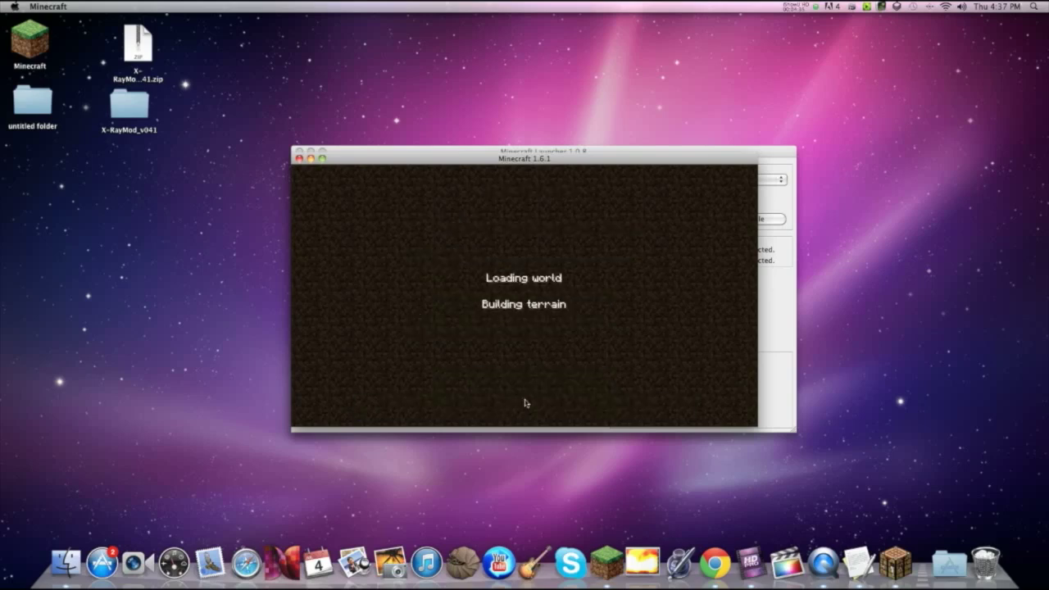
pyautogui.click(527, 150)
pyautogui.moveTo(528, 150); pyautogui.dragTo(670, 129)
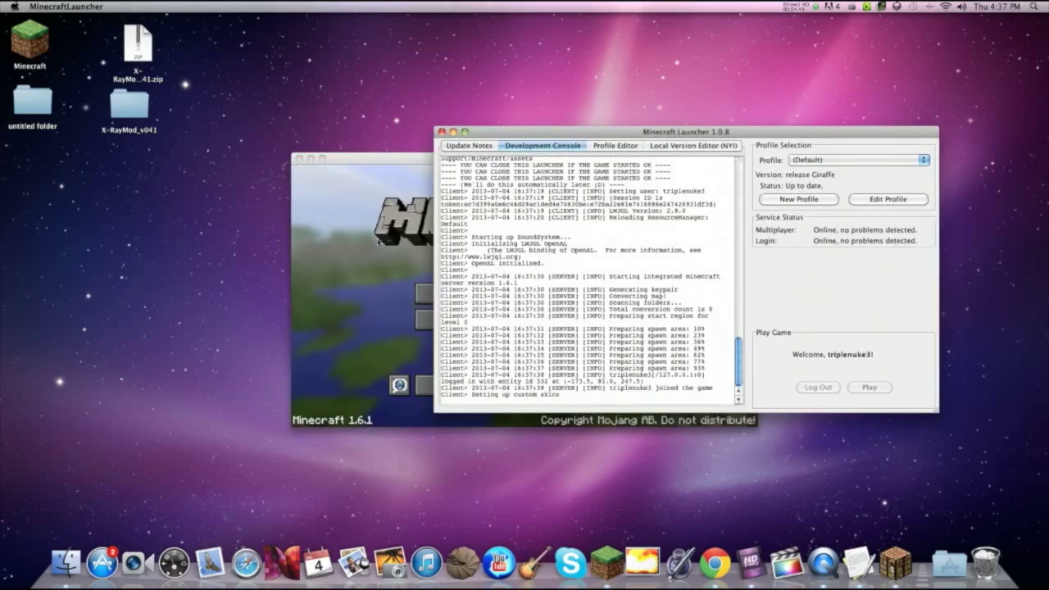
# Step: Resume the game and walk past the pond into the leafy jungle corridor
pyautogui.click(369, 295)
pyautogui.press('Escape')
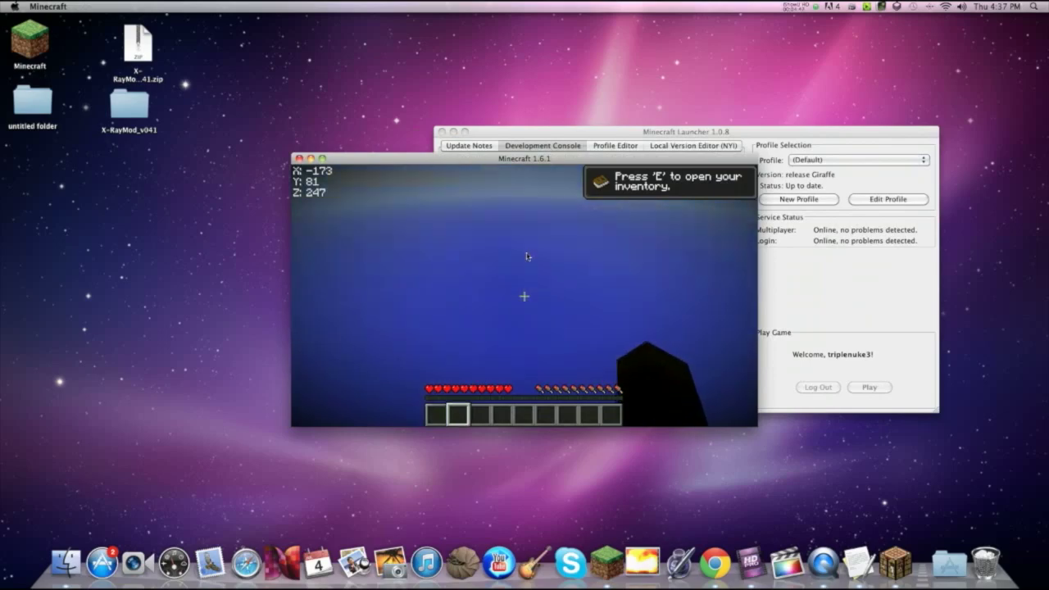
pyautogui.scroll(-1, 527, 256)
pyautogui.press('w')
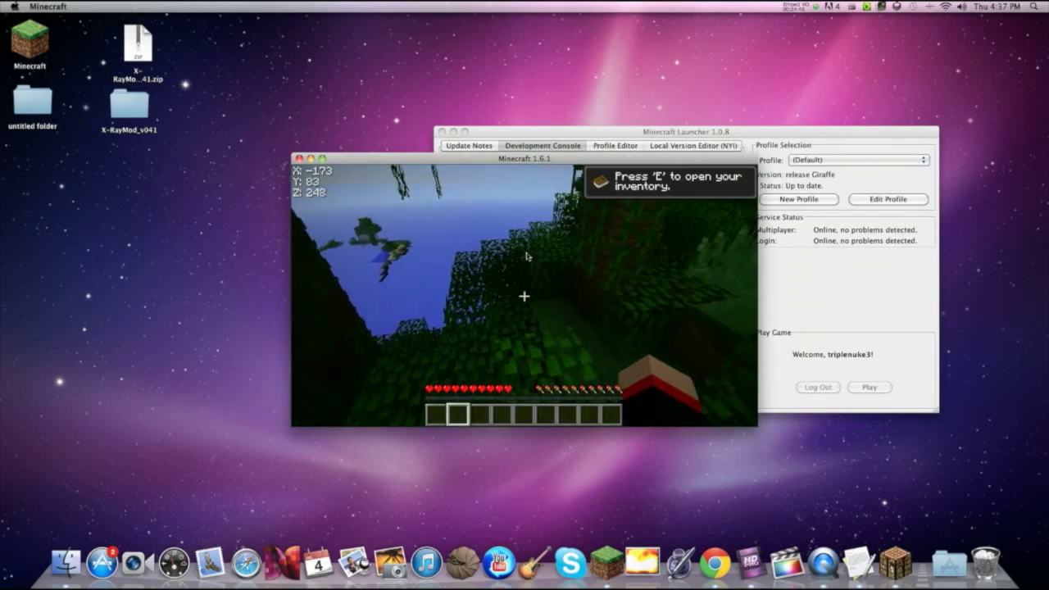
pyautogui.press('w')
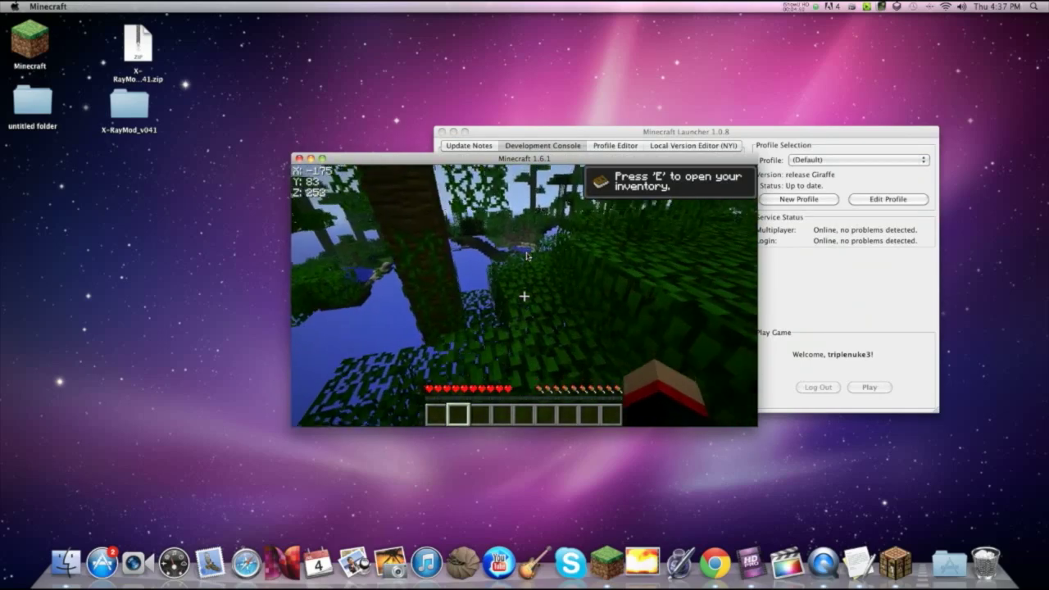
pyautogui.press('w')
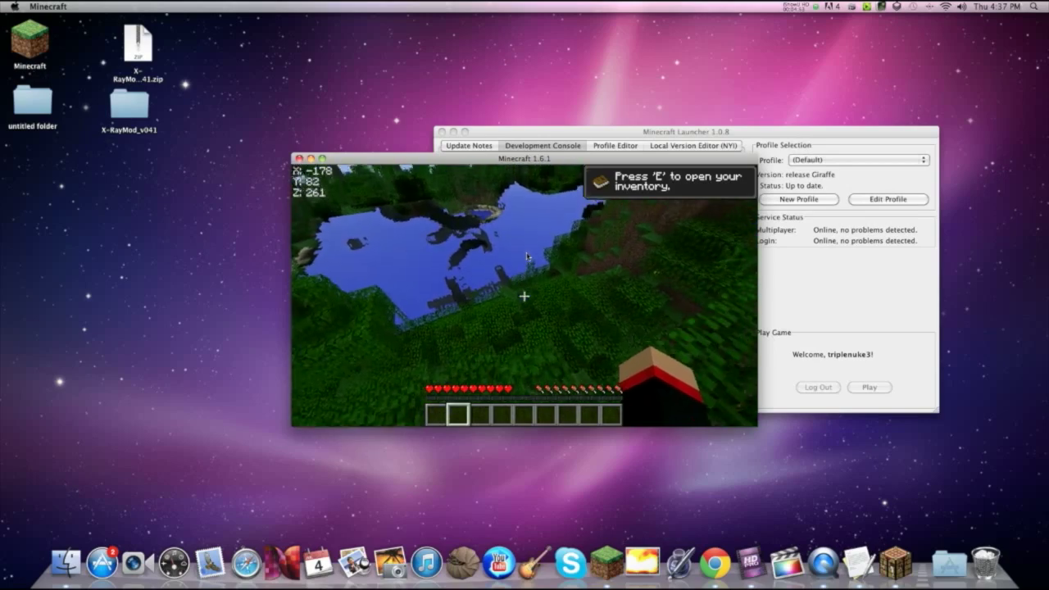
pyautogui.press('w')
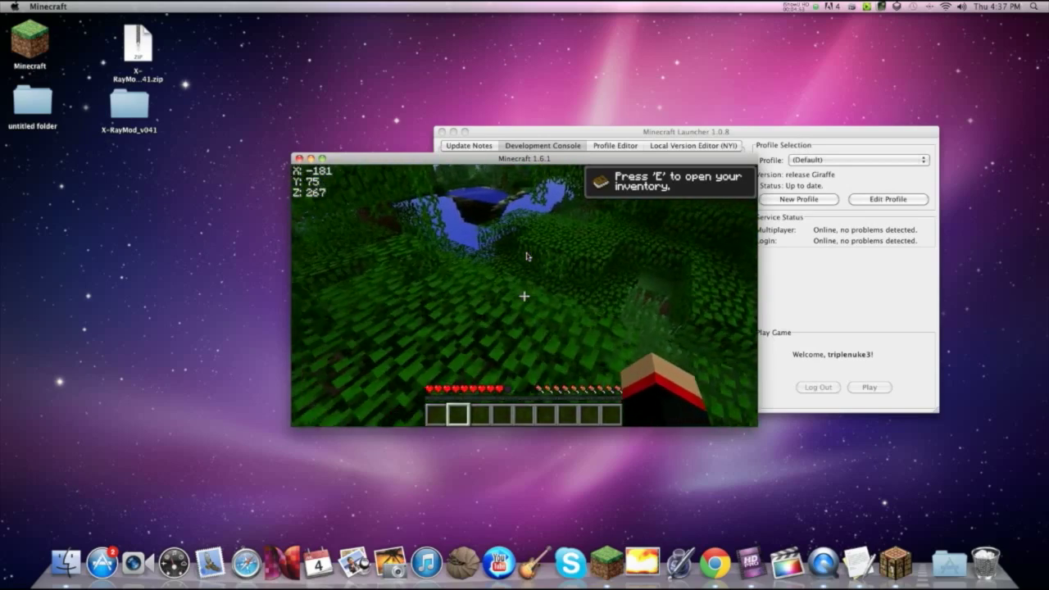
pyautogui.press('w')
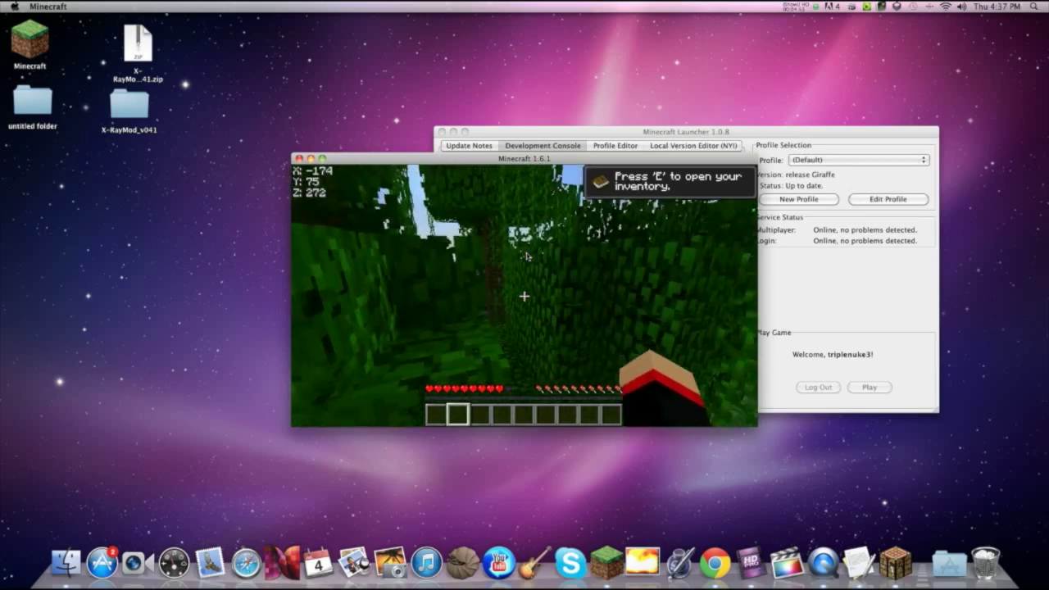
pyautogui.press('w')
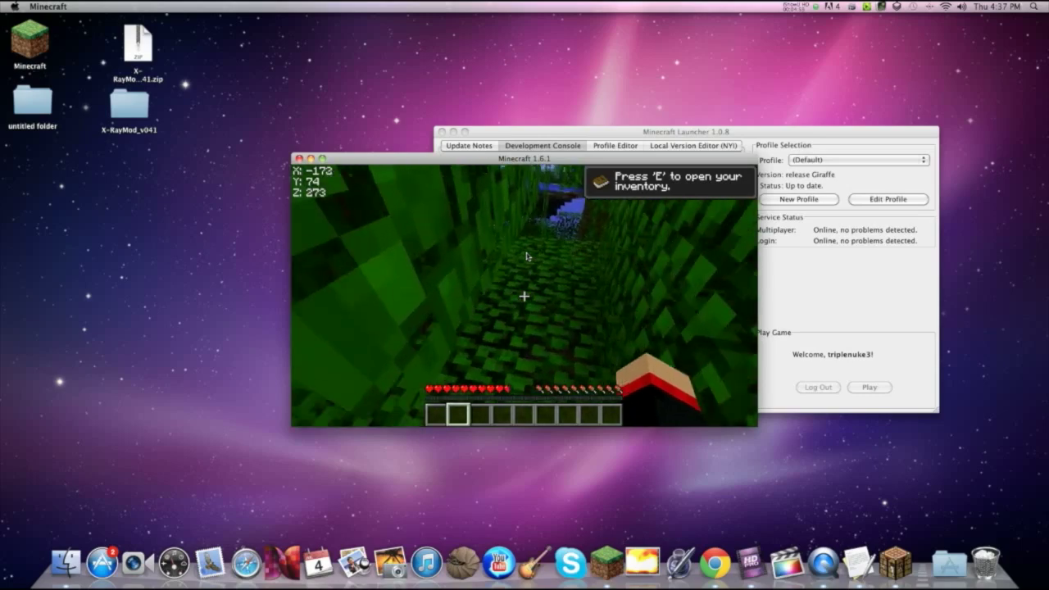
# Step: Check the inventory, keep walking, then pause the game with Escape
pyautogui.press('e')
pyautogui.press('e')
pyautogui.press('w')
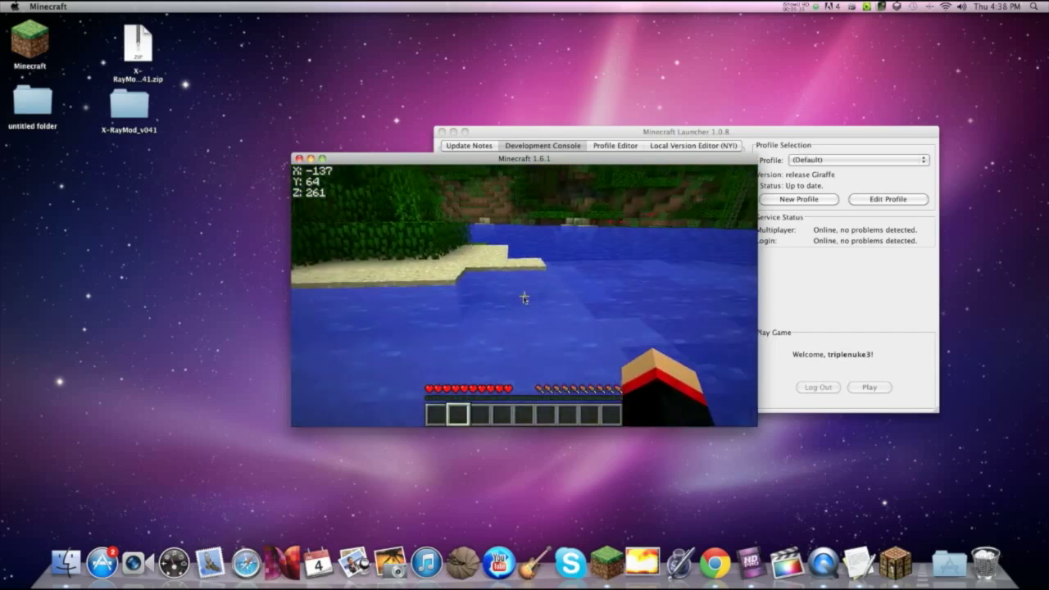
pyautogui.press('Escape')
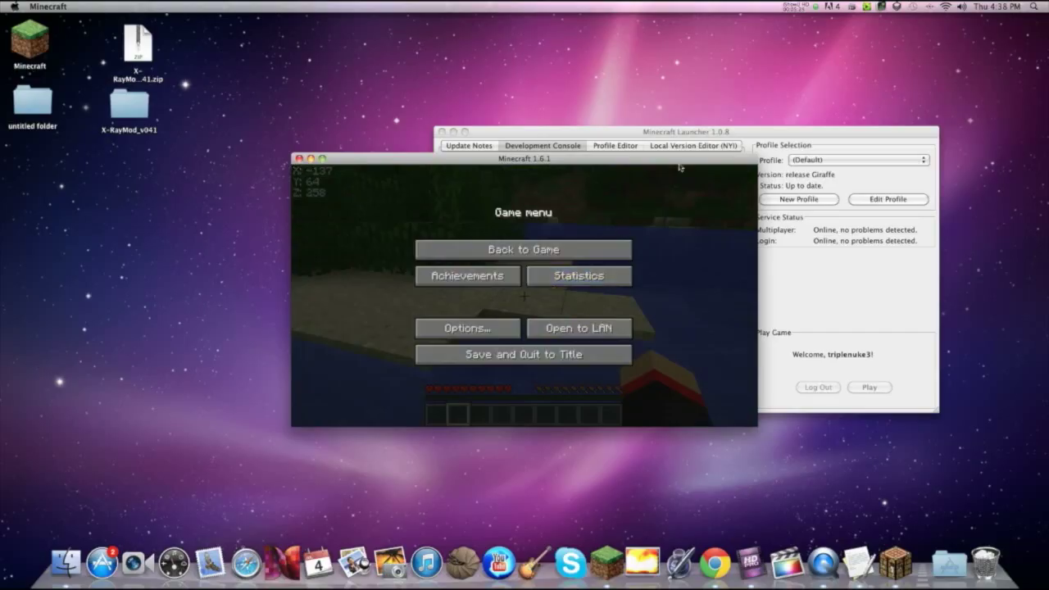